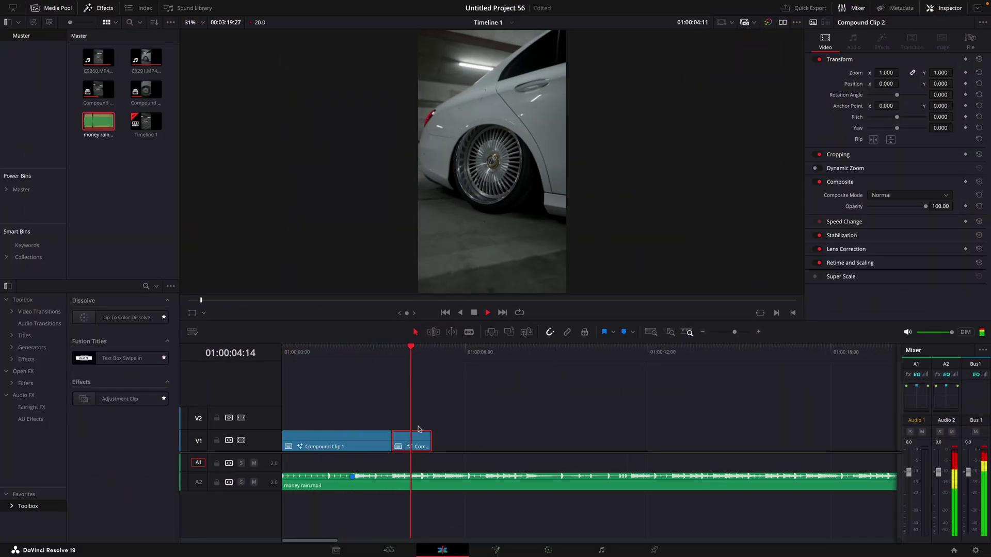
- Move the second compound clip to V2 so it starts at the marker and overlaps the end of Compound Clip 1, and play the overlap
{"action": "left_click_drag", "start_coordinate": [310, 354], "coordinate": [295, 354]}
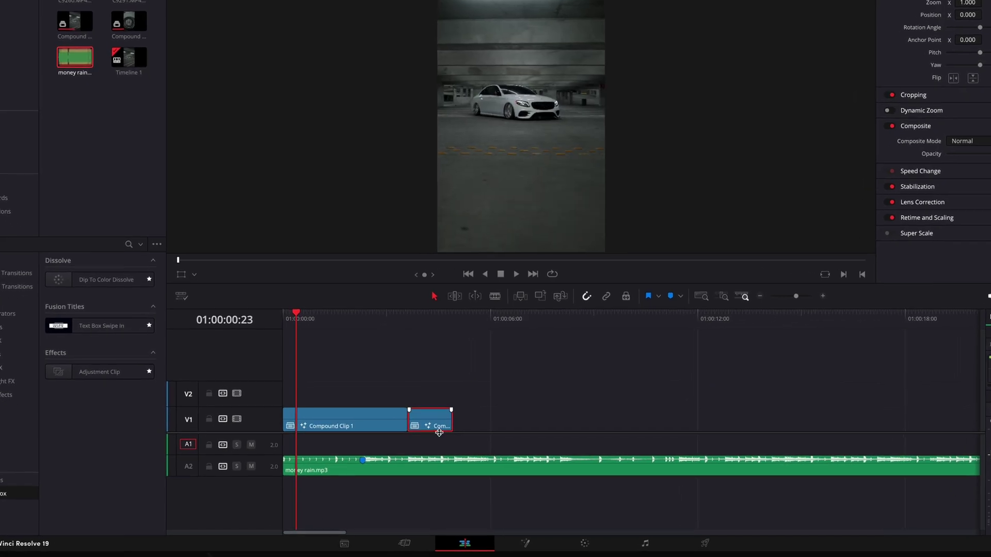
{"action": "left_click_drag", "start_coordinate": [415, 445], "coordinate": [415, 424]}
{"action": "left_click_drag", "start_coordinate": [444, 389], "coordinate": [400, 371]}
{"action": "key", "text": "space"}
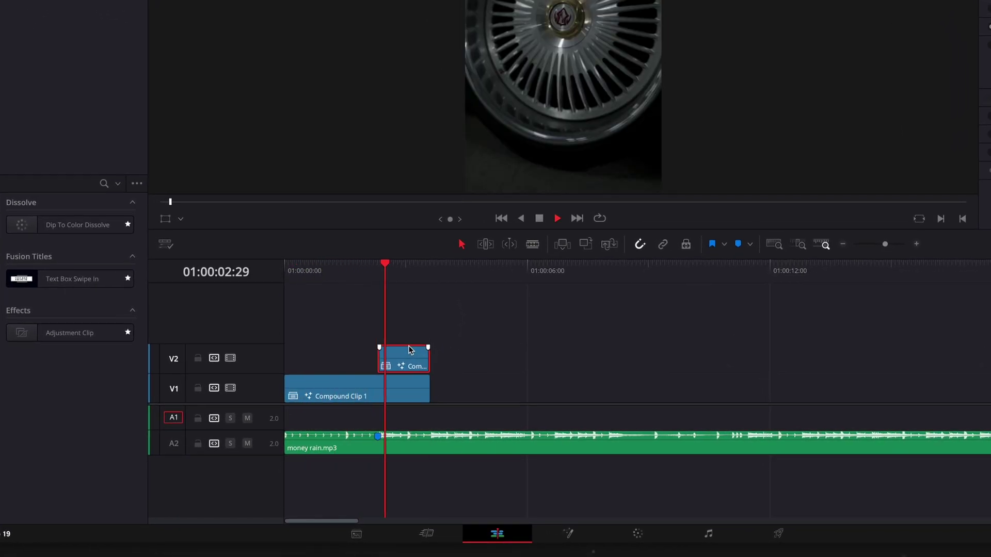
{"action": "key", "text": "space"}
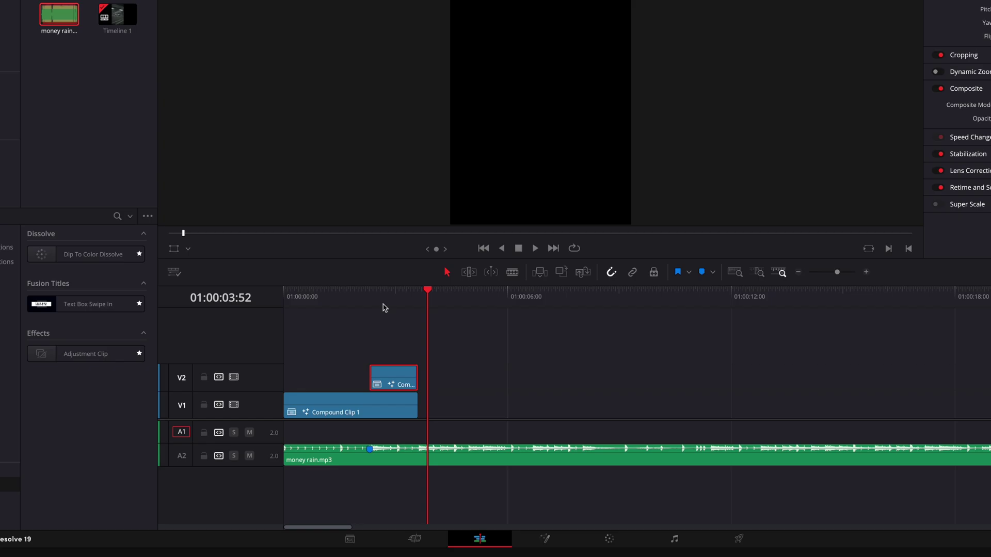
- Open the V2 clip on the Color page, go to 01:00:02:57 and activate a curve window on node 01
{"action": "left_click", "coordinate": [371, 302]}
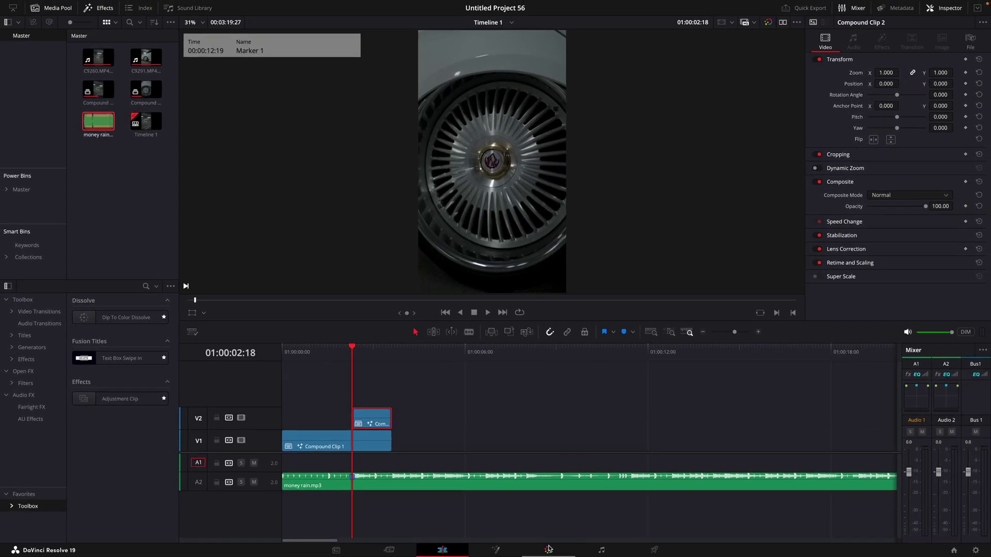
{"action": "left_click", "coordinate": [549, 549]}
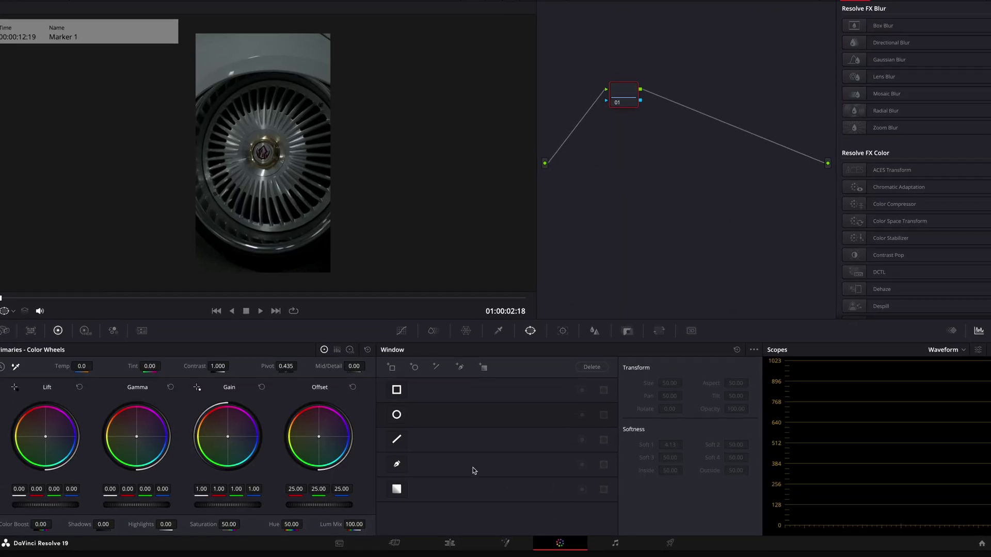
{"action": "left_click", "coordinate": [266, 163]}
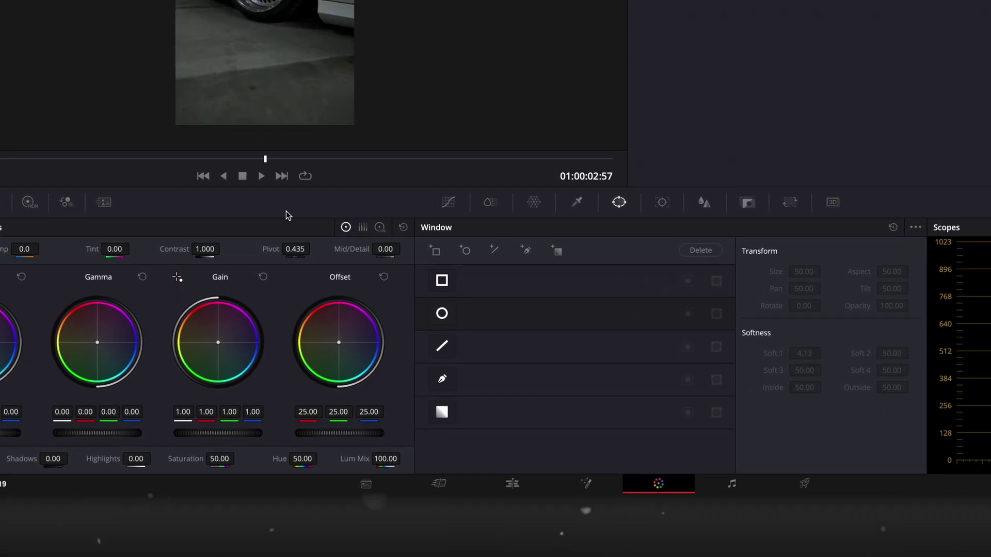
{"action": "left_click", "coordinate": [441, 379]}
{"action": "scroll", "coordinate": [330, 62], "scroll_direction": "up", "scroll_amount": 8}
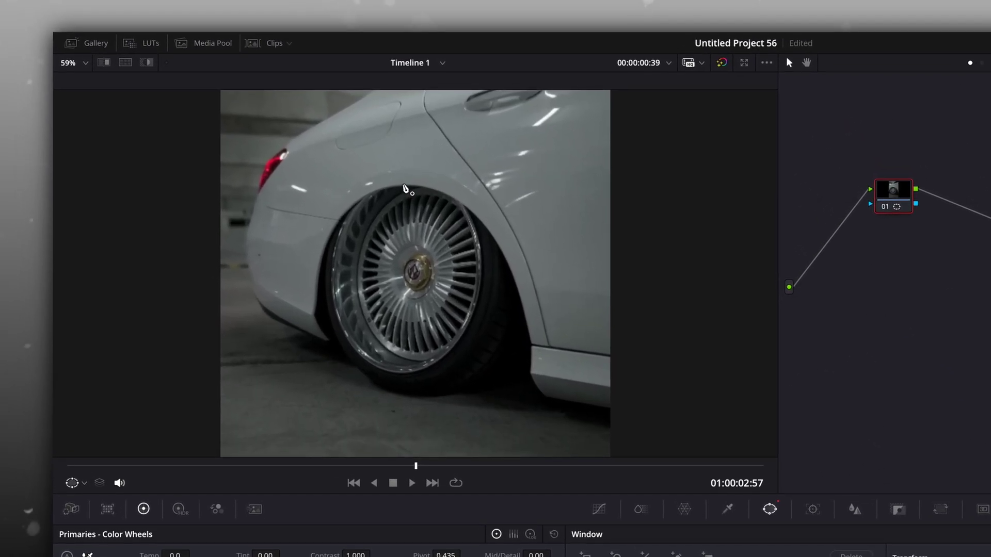
- Draw a closed curve window around the car's rear wheel rim and bend its curve handles to fit the outline
{"action": "left_click", "coordinate": [403, 185]}
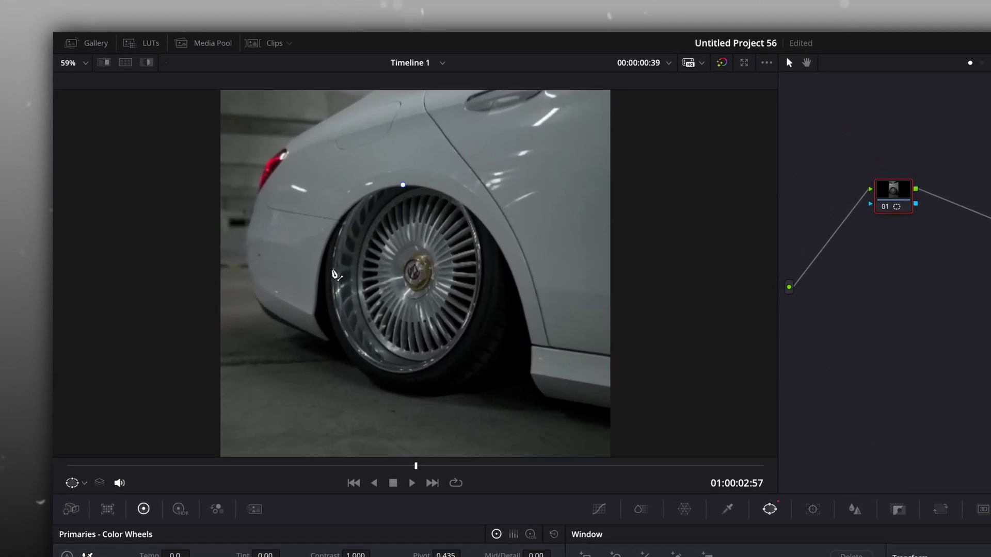
{"action": "left_click_drag", "start_coordinate": [332, 269], "coordinate": [329, 354]}
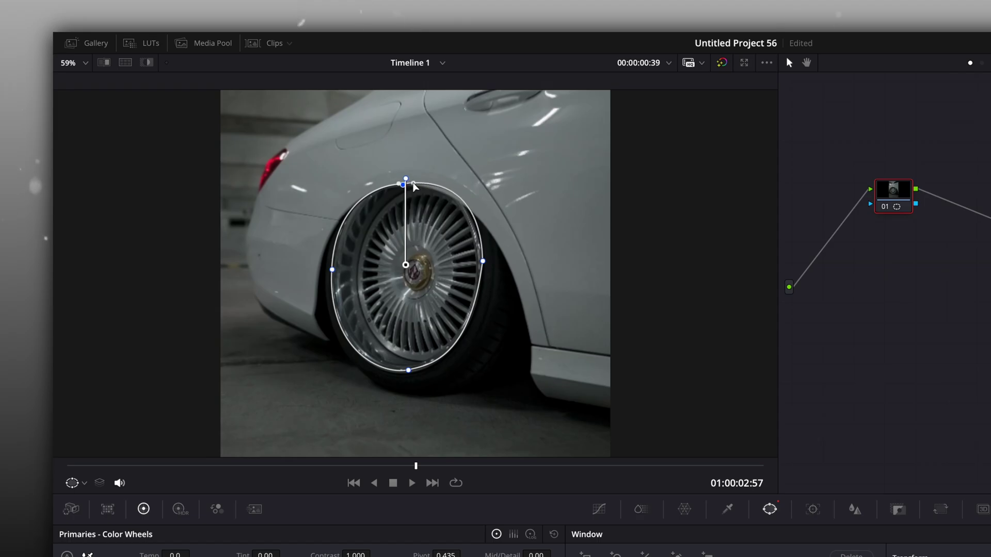
{"action": "left_click", "coordinate": [483, 261]}
{"action": "left_click_drag", "start_coordinate": [471, 179], "coordinate": [475, 183]}
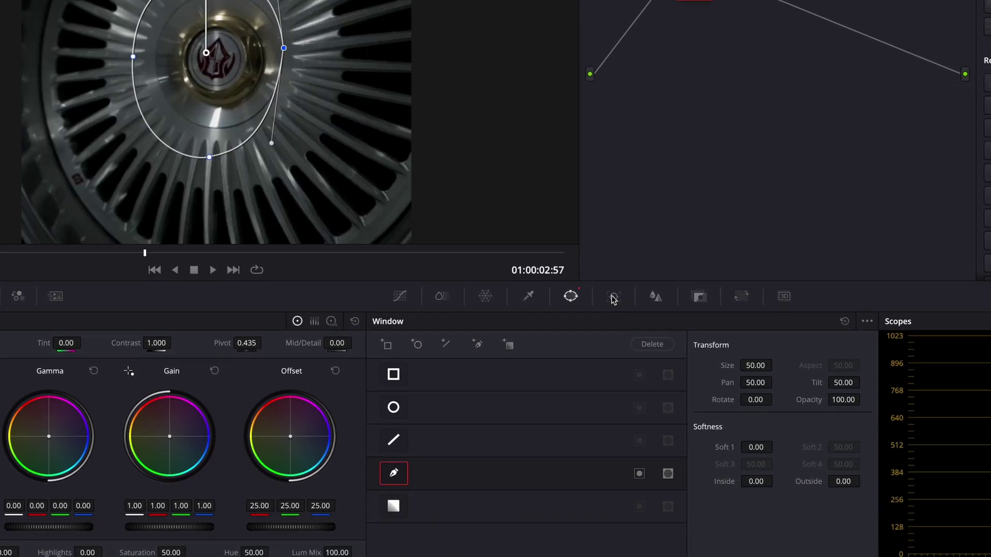
- Track the wheel window through the clip with pan, tilt, zoom, rotate and 3D enabled
{"action": "left_click", "coordinate": [724, 415]}
{"action": "left_click", "coordinate": [551, 463]}
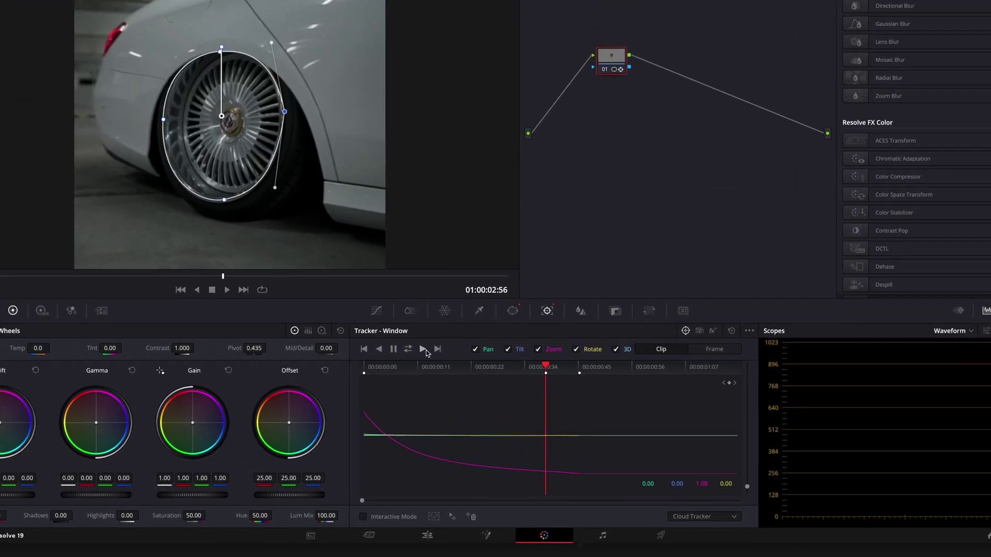
{"action": "left_click", "coordinate": [410, 323]}
{"action": "left_click", "coordinate": [410, 323]}
{"action": "left_click", "coordinate": [411, 324]}
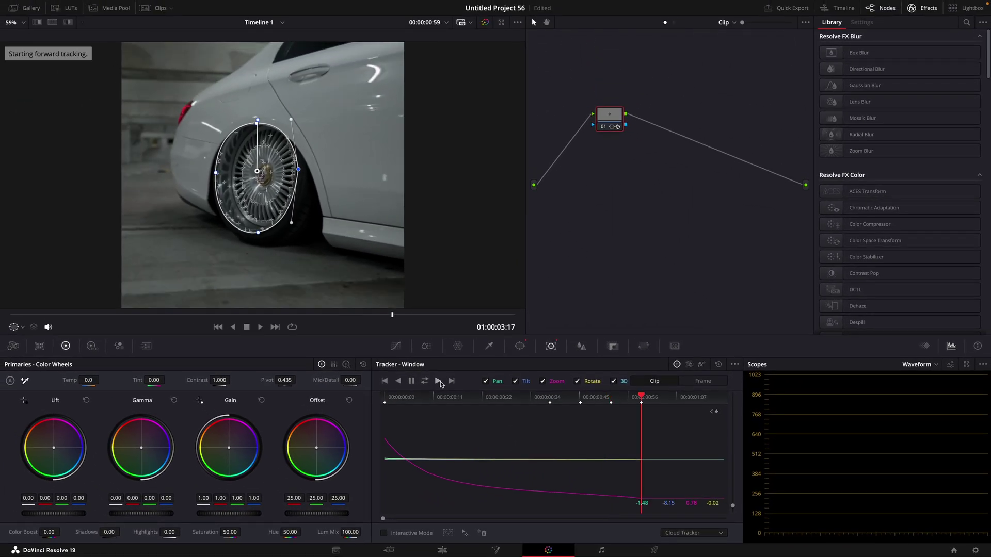
- Correct the wheel window against the rim at intervals up to the clip's last frame, switching the tracker to Frame mode for the final corrections
{"action": "left_click", "coordinate": [640, 400]}
{"action": "left_click", "coordinate": [438, 380]}
{"action": "left_click", "coordinate": [672, 400]}
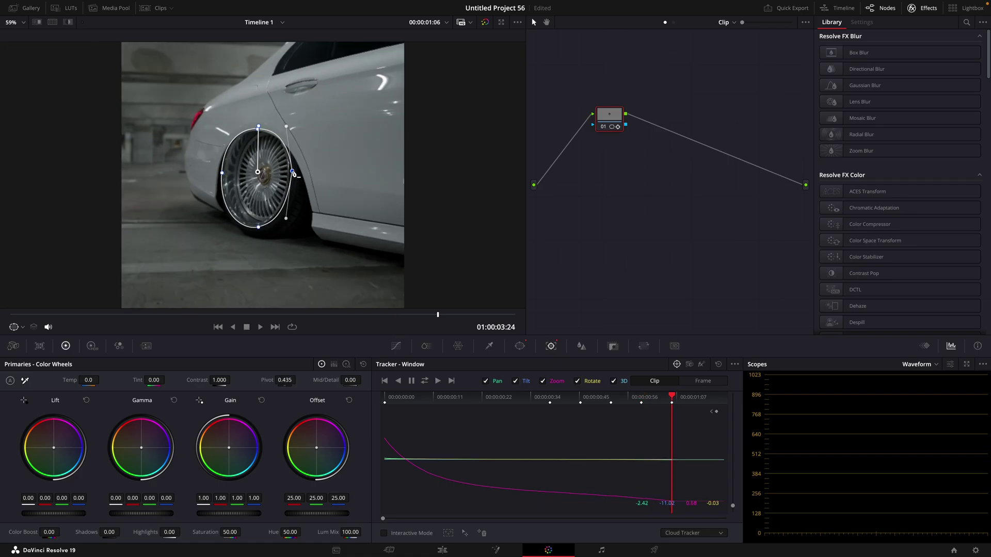
{"action": "left_click", "coordinate": [438, 381]}
{"action": "left_click", "coordinate": [702, 397]}
{"action": "left_click", "coordinate": [703, 381]}
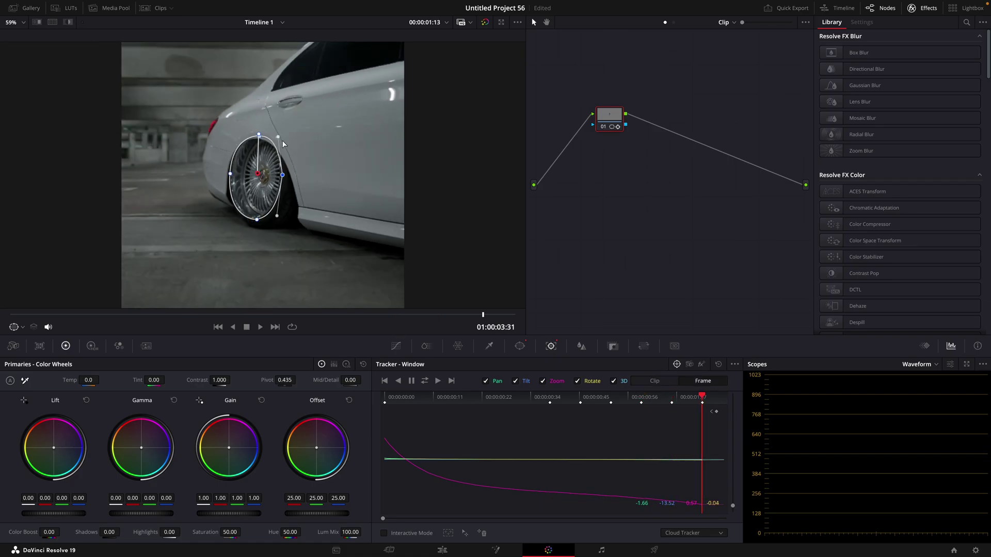
{"action": "left_click", "coordinate": [438, 380]}
{"action": "scroll", "coordinate": [257, 216], "scroll_direction": "up", "scroll_amount": 4}
{"action": "left_click", "coordinate": [225, 174]}
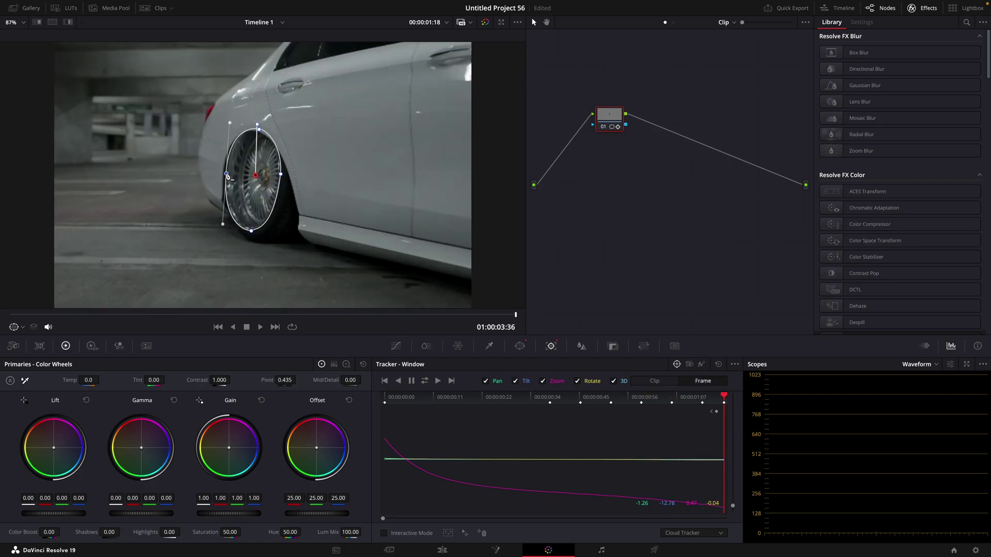
- Examine the tracked wheel window from the clip's first frame up to 01:00:02:48
{"action": "left_click", "coordinate": [383, 397]}
{"action": "scroll", "coordinate": [263, 216], "scroll_direction": "down", "scroll_amount": 10}
{"action": "left_click_drag", "start_coordinate": [385, 396], "coordinate": [518, 397]}
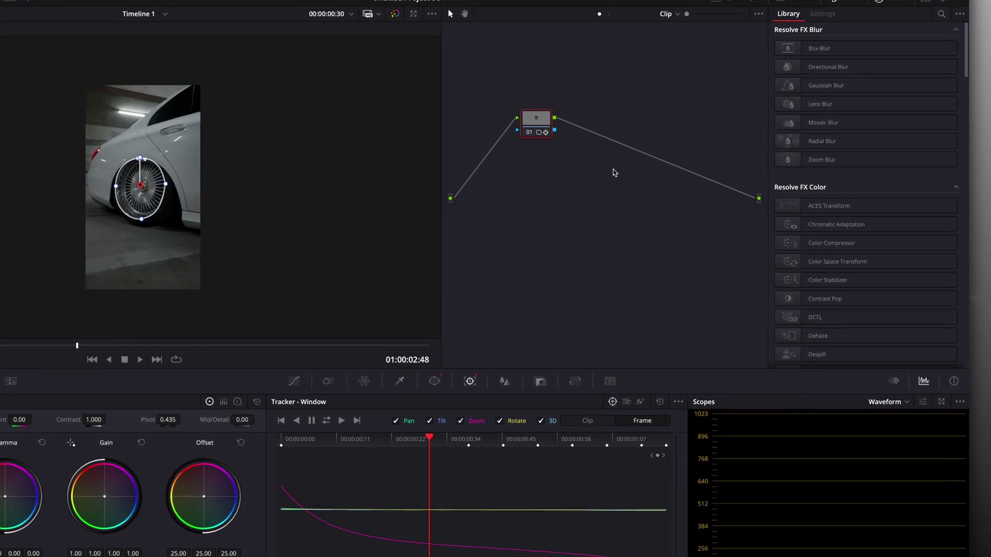
- Add an alpha output fed by node 01 and set the wheel window's outside softness to 1.00
{"action": "right_click", "coordinate": [599, 168]}
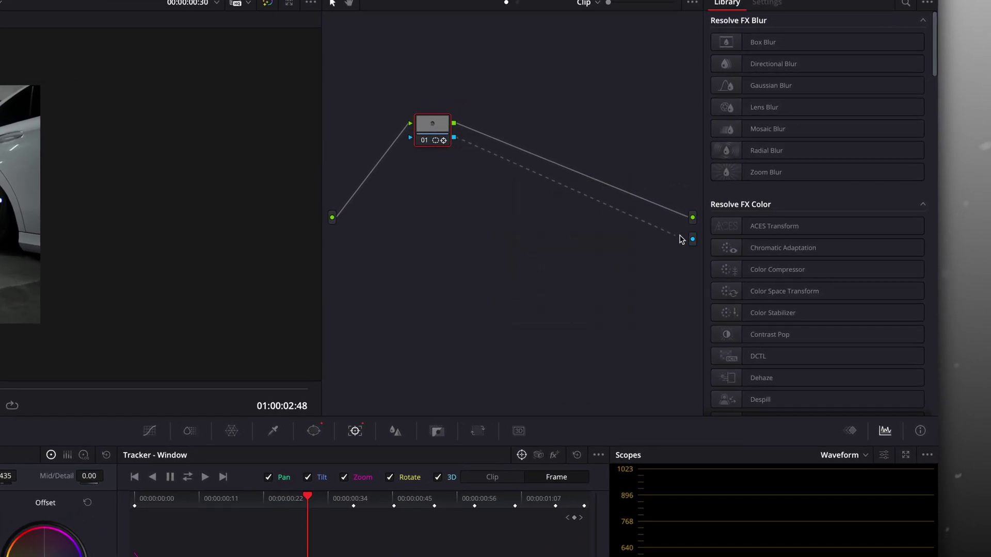
{"action": "left_click", "coordinate": [313, 431]}
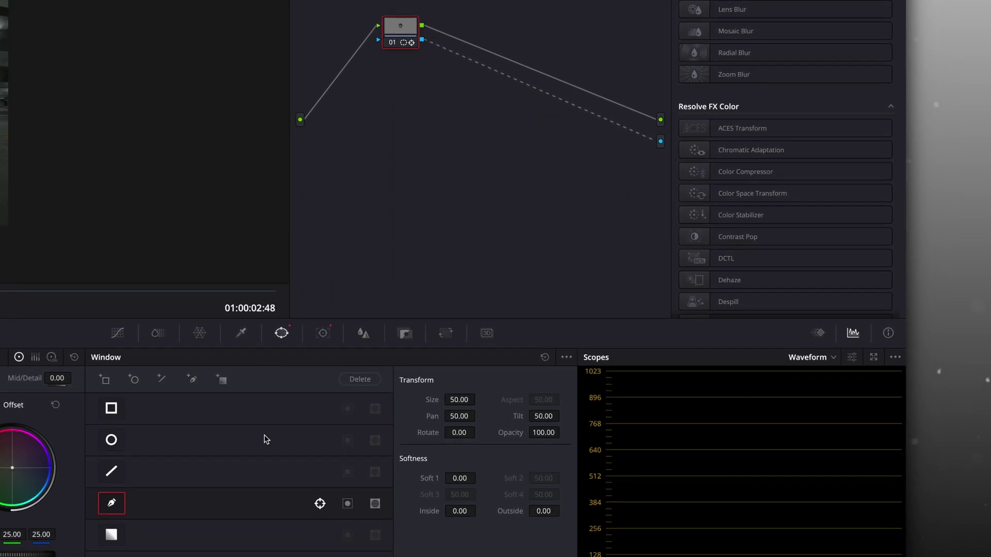
{"action": "left_click", "coordinate": [535, 515]}
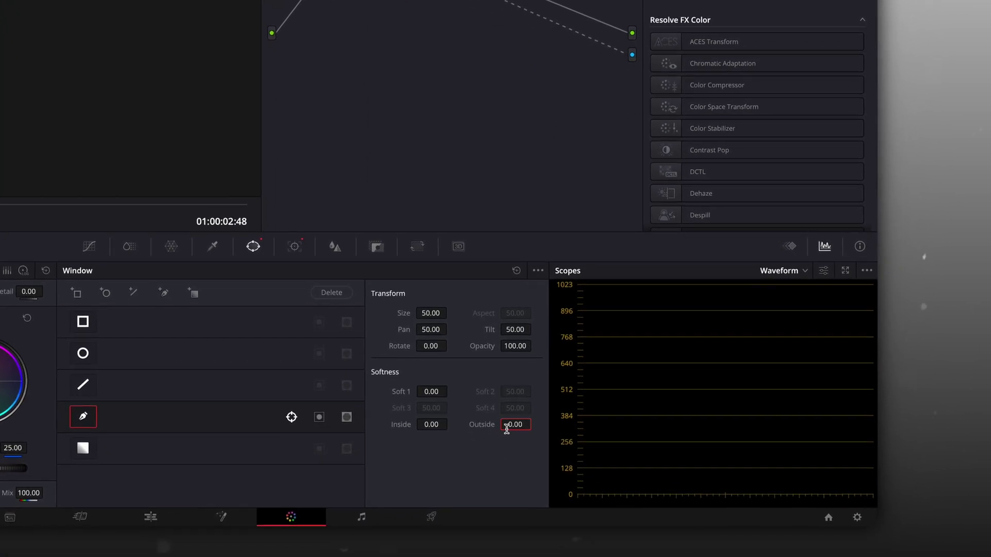
- Duplicate the V2 clip onto V3 on the Edit page and invert the wheel window of the V3 copy on the Color page
{"action": "left_click", "coordinate": [150, 518]}
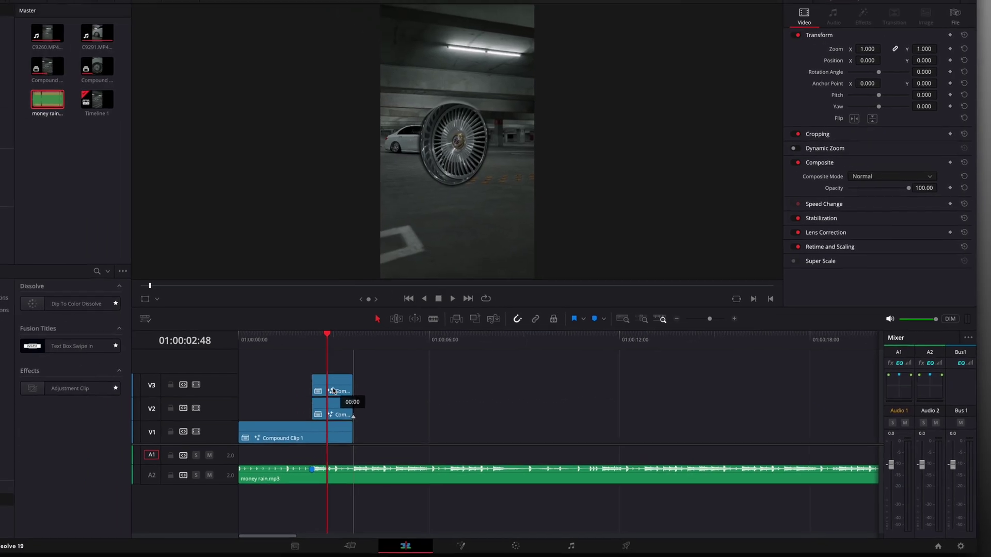
{"action": "left_click", "coordinate": [461, 539]}
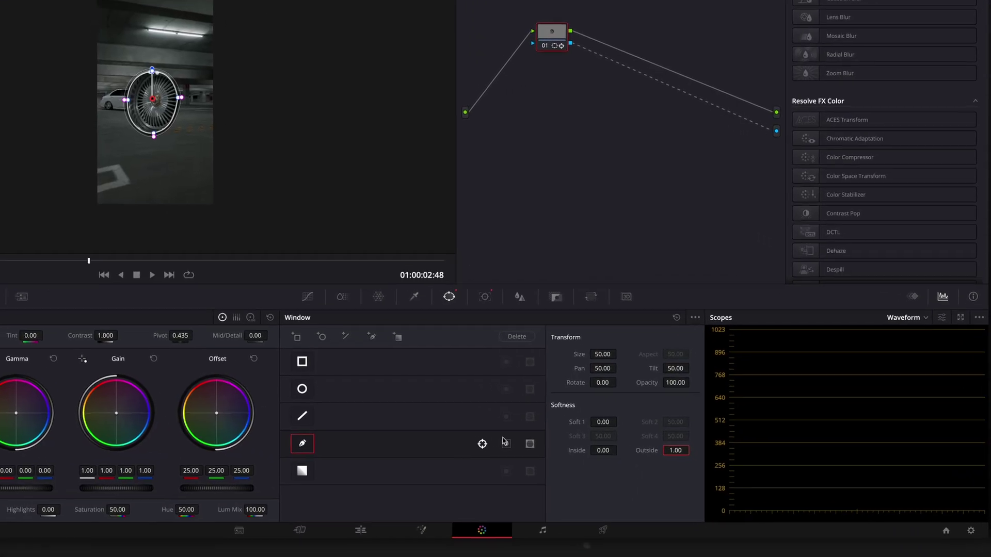
{"action": "left_click", "coordinate": [550, 467]}
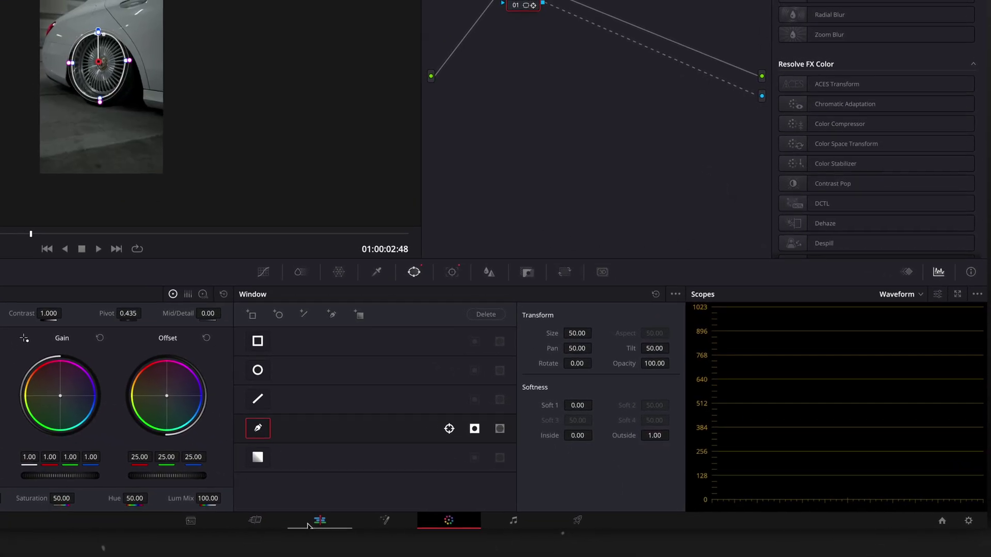
{"action": "left_click", "coordinate": [301, 525]}
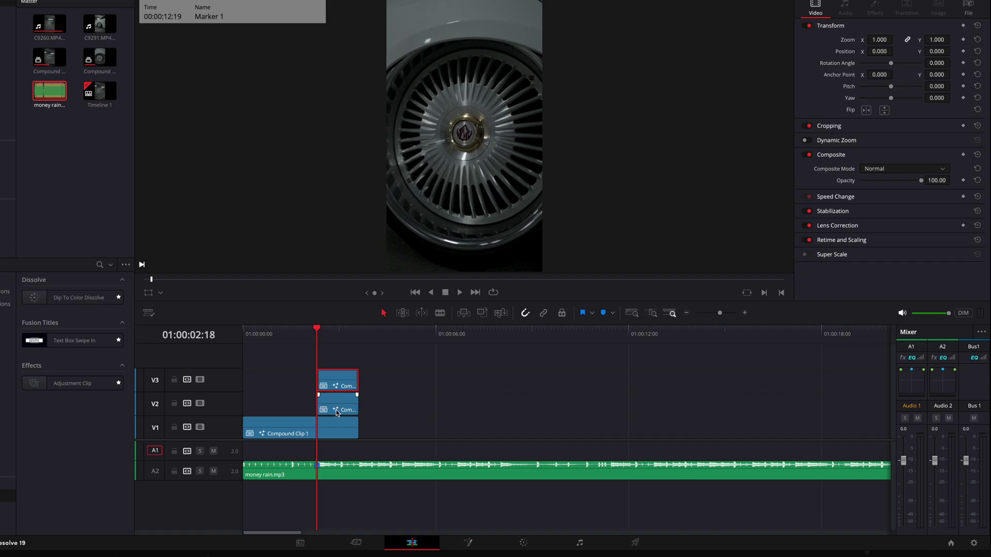
- Disable the V2 clip and make a new compound clip from a duplicate of the V3 clip placed on V4
{"action": "left_click", "coordinate": [336, 410]}
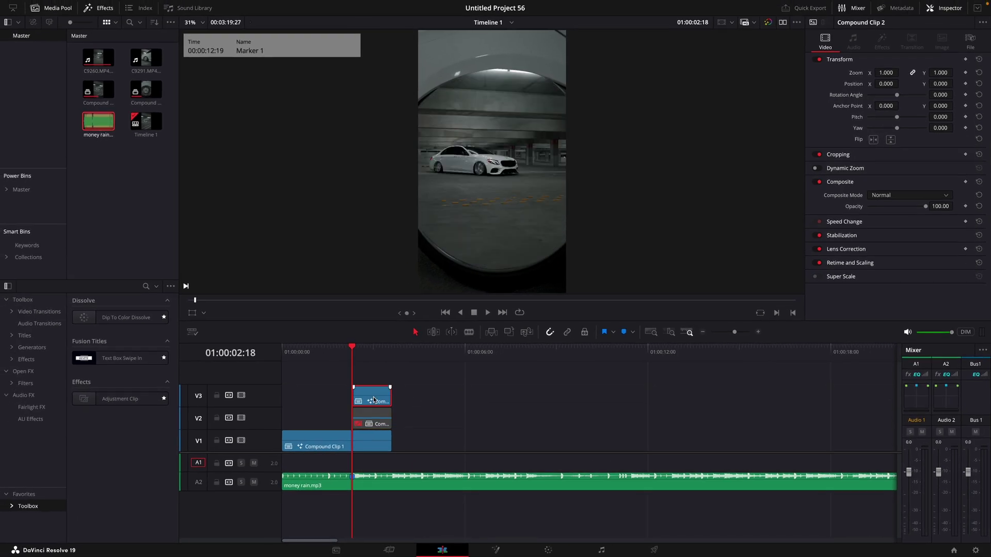
{"action": "left_click_drag", "start_coordinate": [374, 397], "coordinate": [374, 374]}
{"action": "right_click", "coordinate": [372, 372]}
{"action": "left_click", "coordinate": [431, 78]}
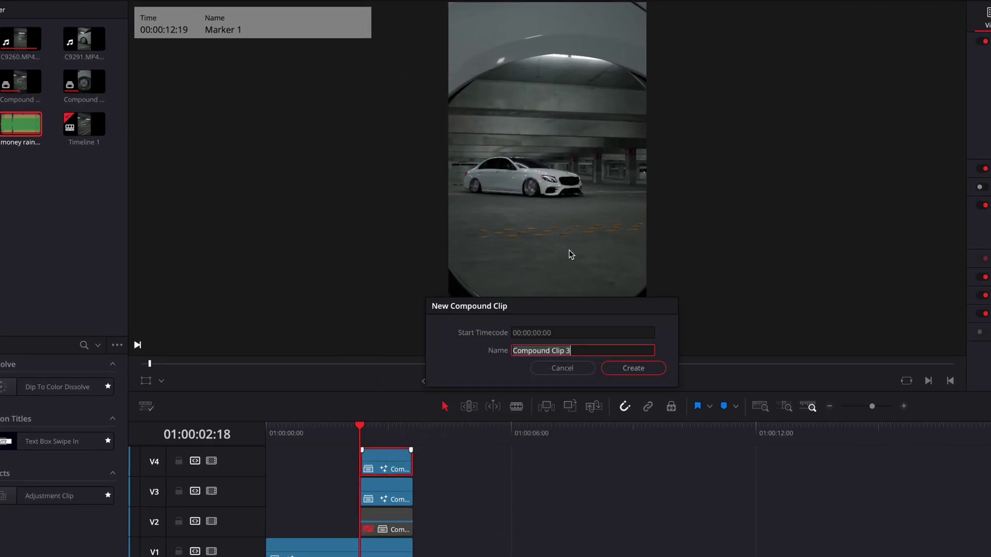
{"action": "left_click", "coordinate": [633, 368]}
- Reverse the speed of the compound clip on V4
{"action": "right_click", "coordinate": [383, 459]}
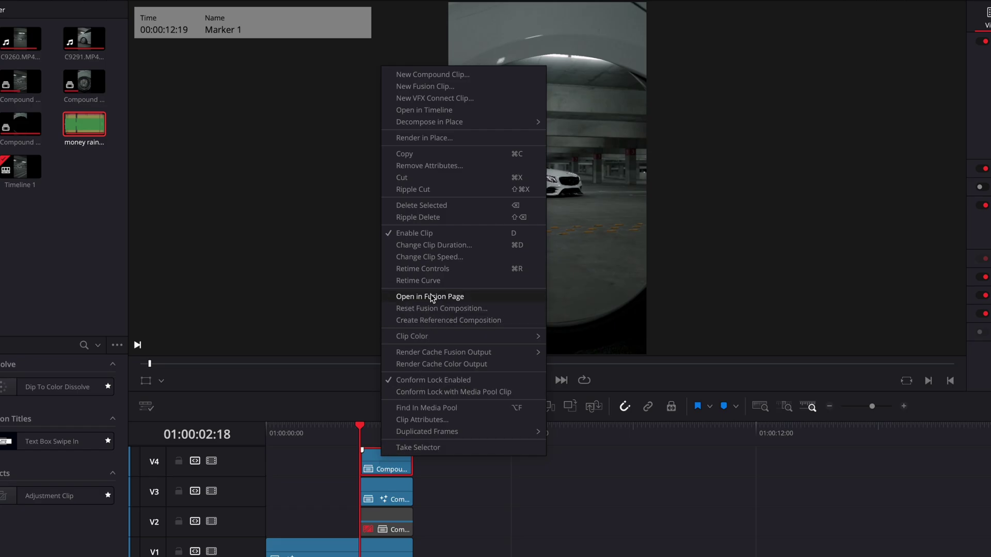
{"action": "left_click", "coordinate": [447, 257]}
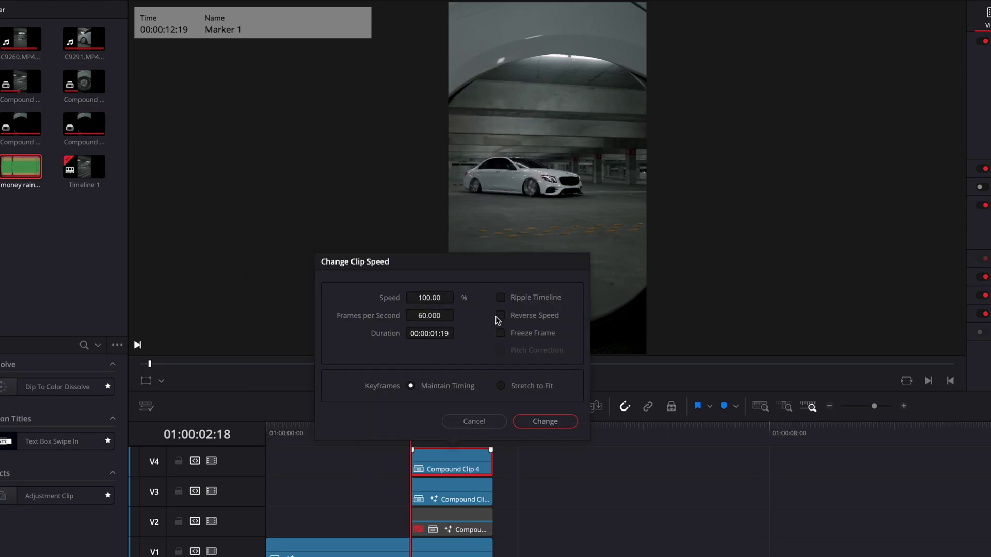
{"action": "left_click", "coordinate": [537, 422]}
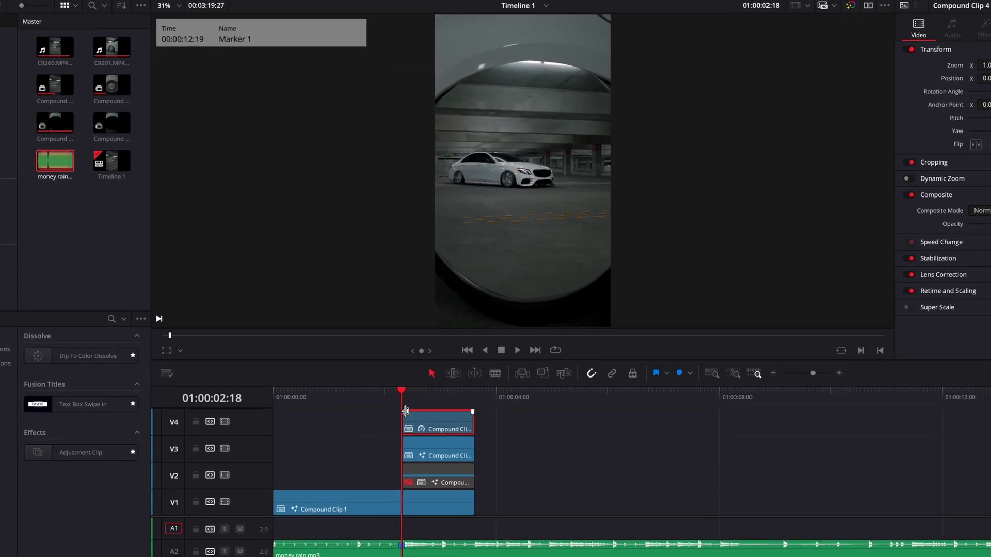
- Place the reversed V4 clip directly before the V3 clip and trim its start to 01:00:01:40
{"action": "left_click_drag", "start_coordinate": [402, 392], "coordinate": [371, 396]}
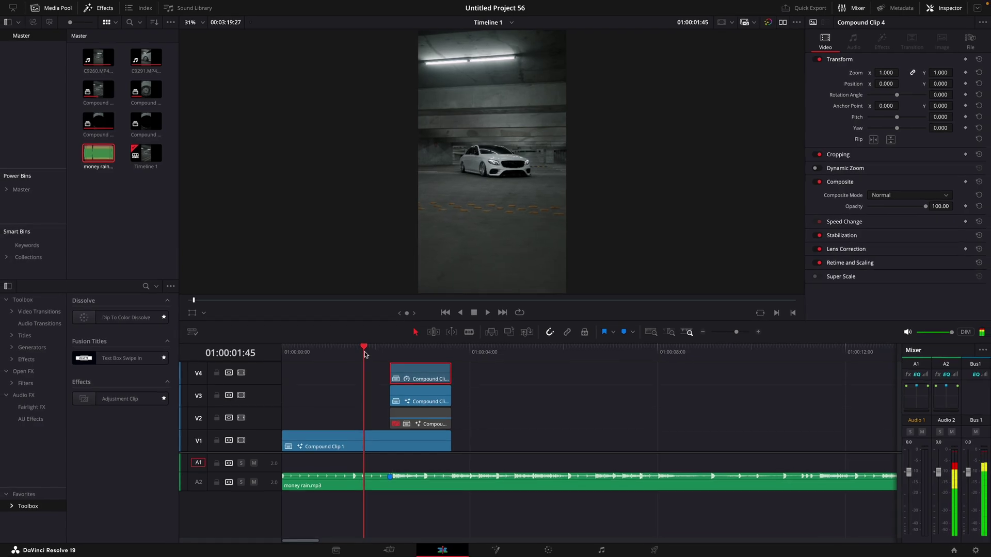
{"action": "left_click_drag", "start_coordinate": [364, 352], "coordinate": [360, 352]}
{"action": "left_click_drag", "start_coordinate": [445, 372], "coordinate": [323, 353]}
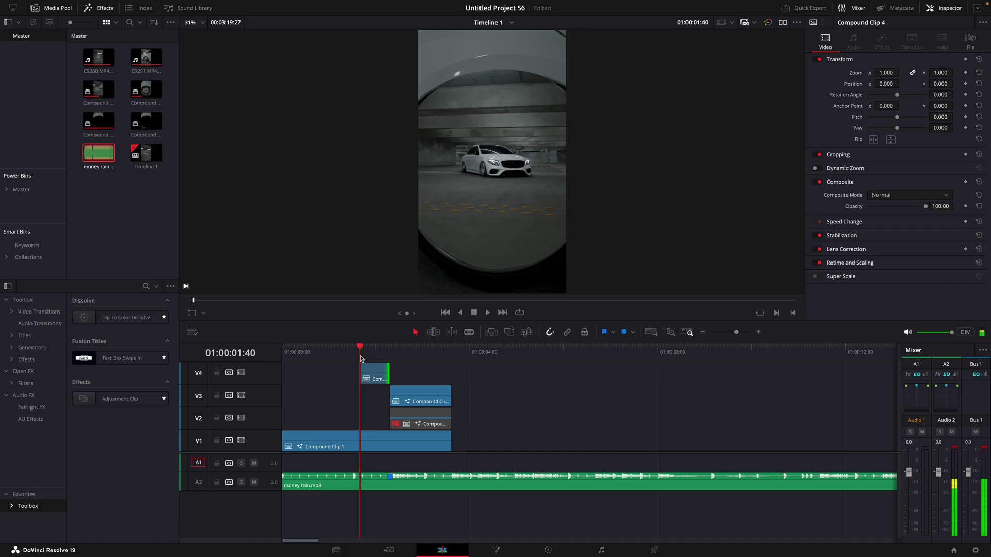
{"action": "left_click_drag", "start_coordinate": [372, 352], "coordinate": [364, 354]}
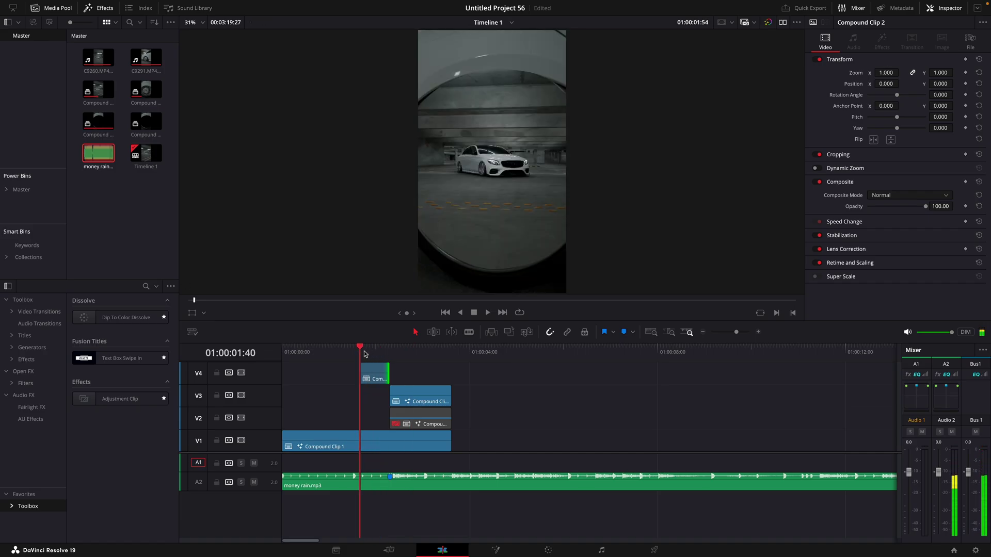
- Add a Transform node after MediaIn1 in the V4 clip's Fusion composition and keyframe its Size from about 1.694 at frame 0 to 1.0 at the end
{"action": "left_click", "coordinate": [494, 551]}
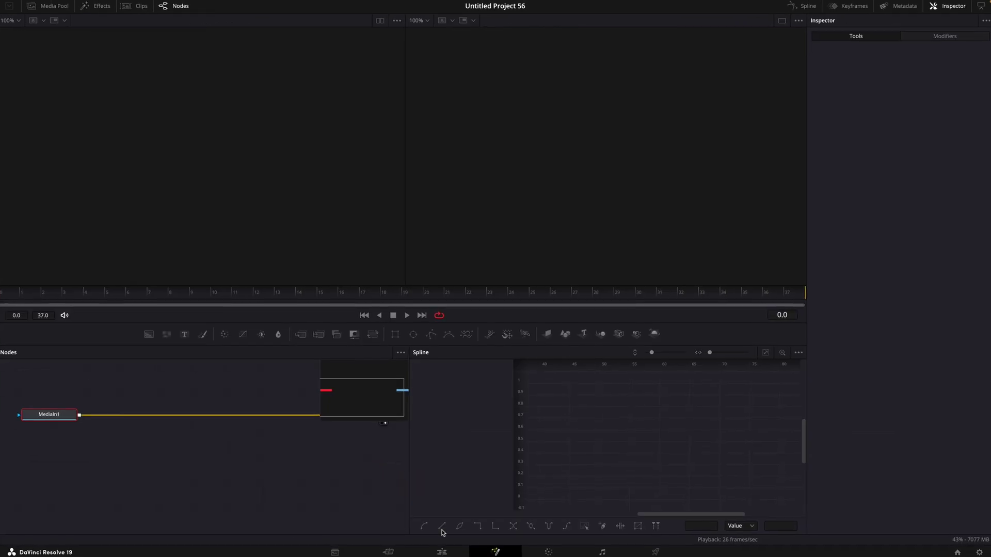
{"action": "key", "text": "shift+space"}
{"action": "type", "text": "trans"}
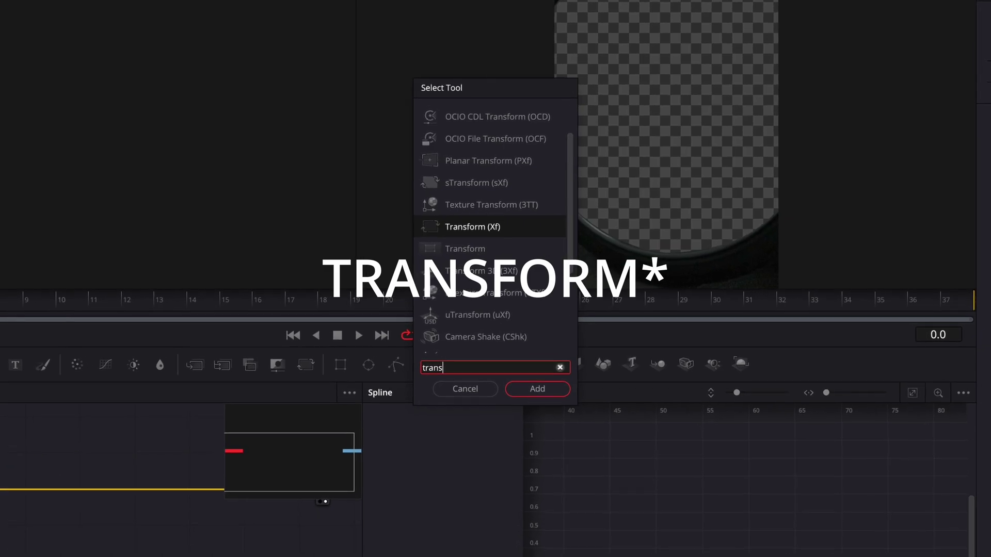
{"action": "key", "text": "Return"}
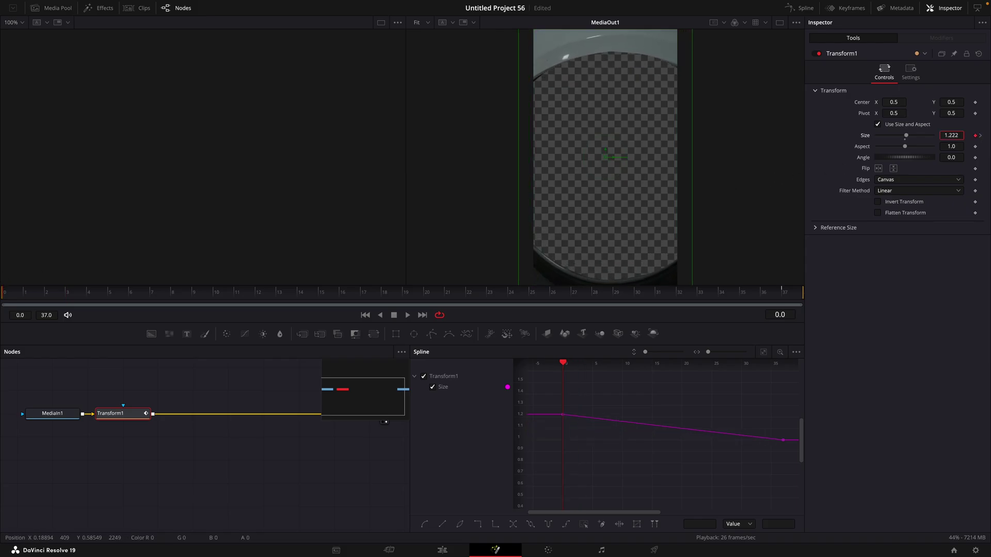
{"action": "left_click_drag", "start_coordinate": [952, 135], "coordinate": [963, 135]}
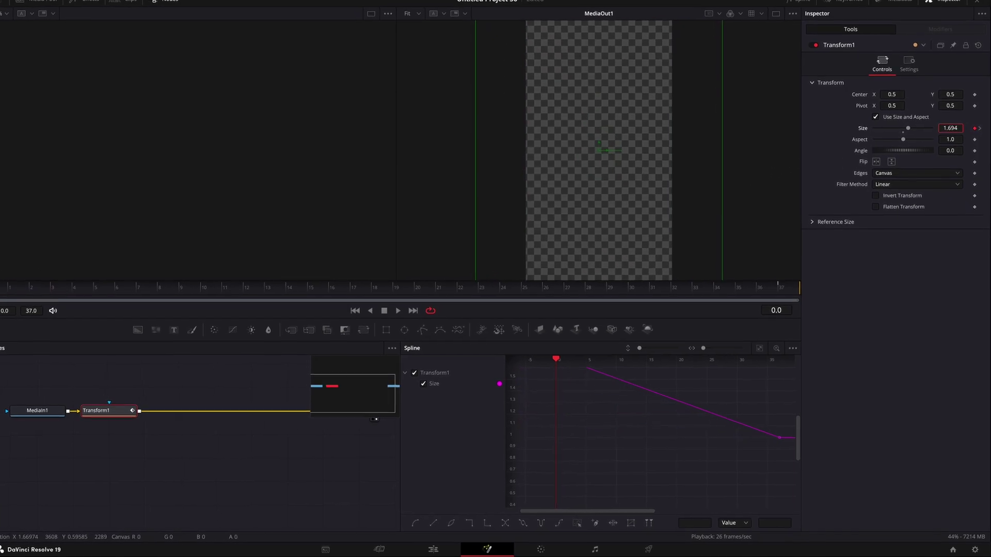
- Smooth both Size keyframes in the V4 clip's Transform1 spline and pull the last keyframe's handle back in so the curve ends sharply
{"action": "left_click", "coordinate": [764, 352]}
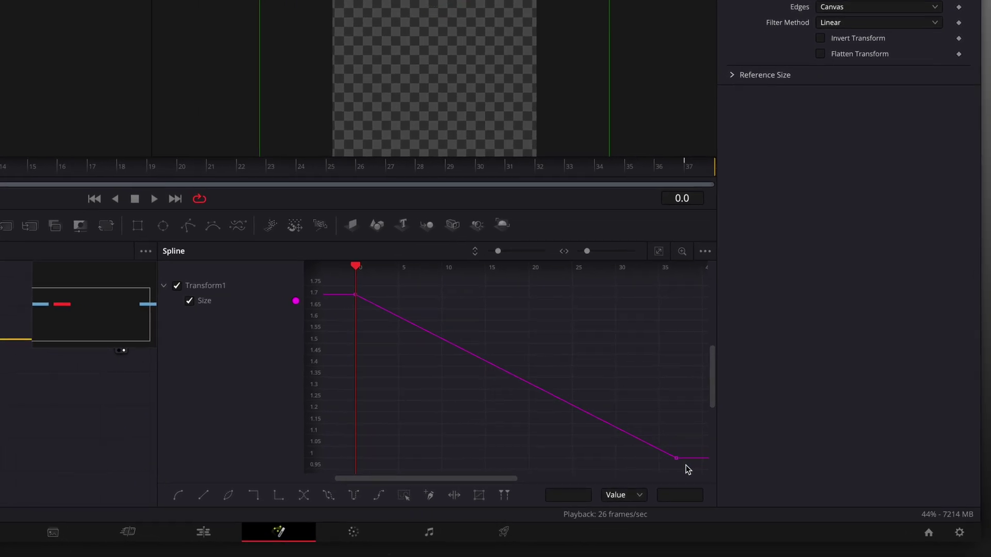
{"action": "left_click_drag", "start_coordinate": [707, 471], "coordinate": [368, 300]}
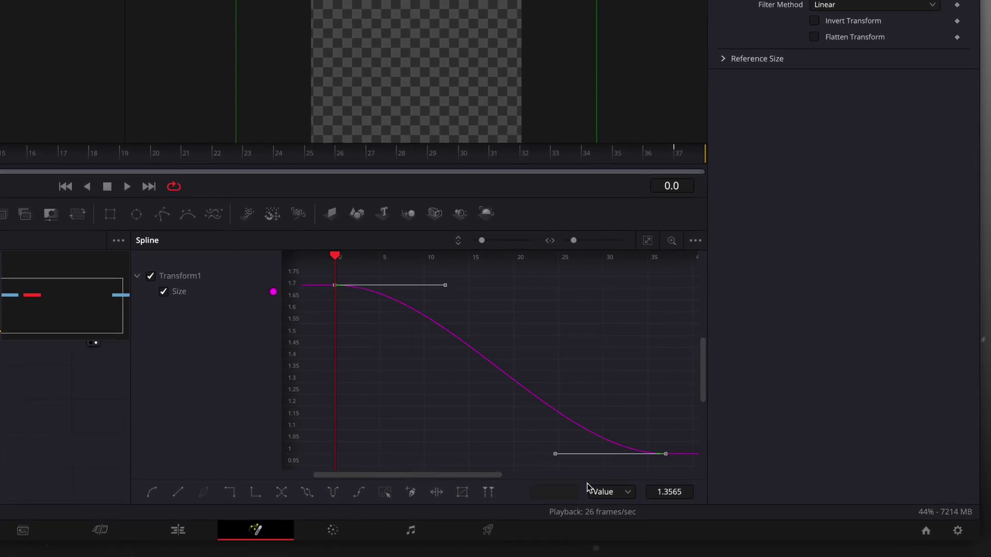
{"action": "left_click_drag", "start_coordinate": [554, 459], "coordinate": [716, 456]}
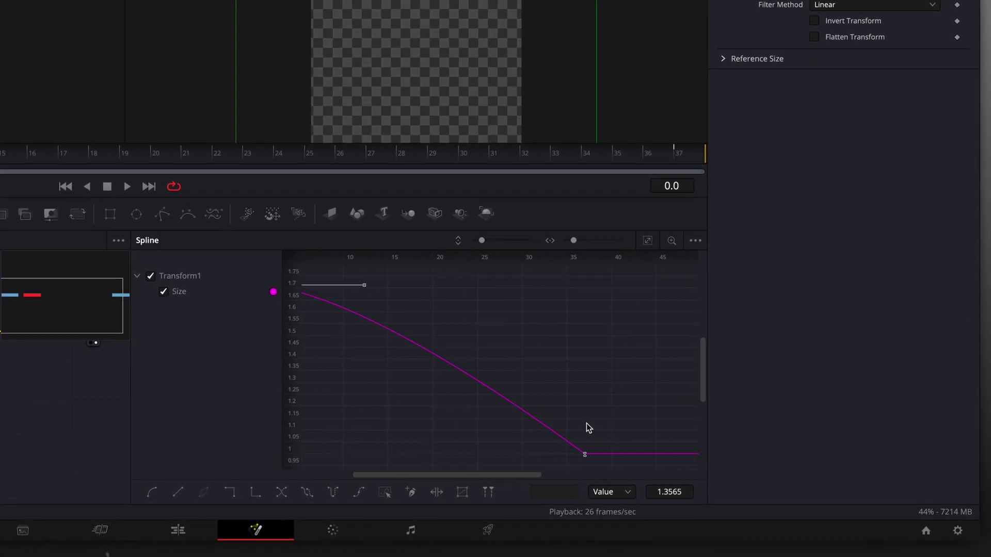
{"action": "scroll", "coordinate": [504, 352], "scroll_direction": "left", "scroll_amount": 1}
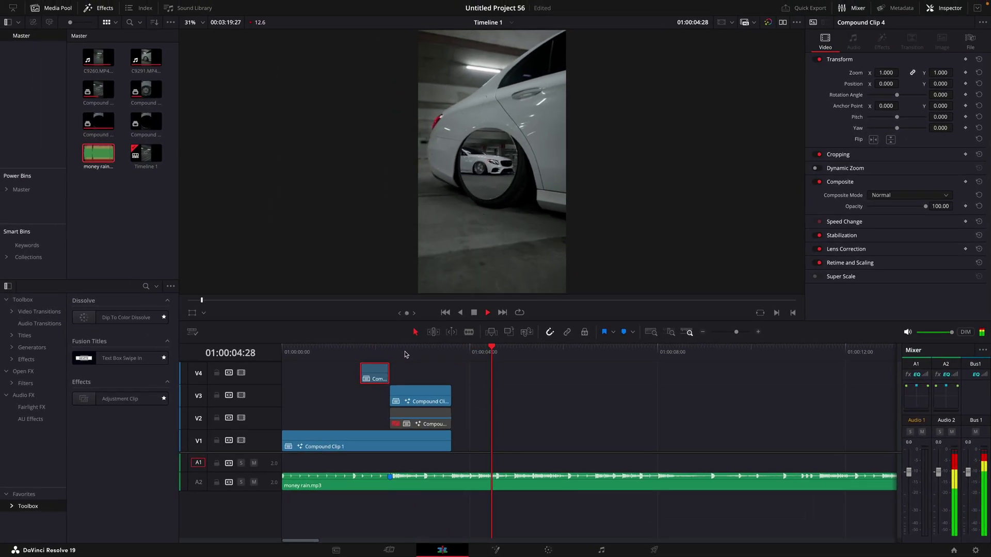
- Enable the V2 clip on the timeline and disable the V3 clip above it
{"action": "mouse_move", "coordinate": [405, 354]}
{"action": "left_mouse_down"}
{"action": "mouse_move", "coordinate": [447, 352]}
{"action": "mouse_move", "coordinate": [390, 364]}
{"action": "left_mouse_up"}
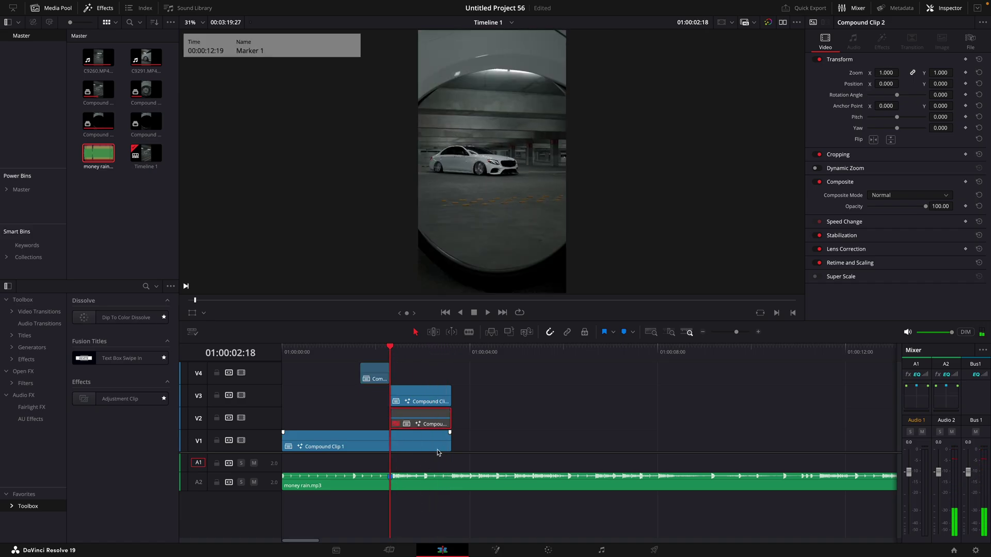
{"action": "key", "text": "d"}
{"action": "left_click", "coordinate": [394, 358]}
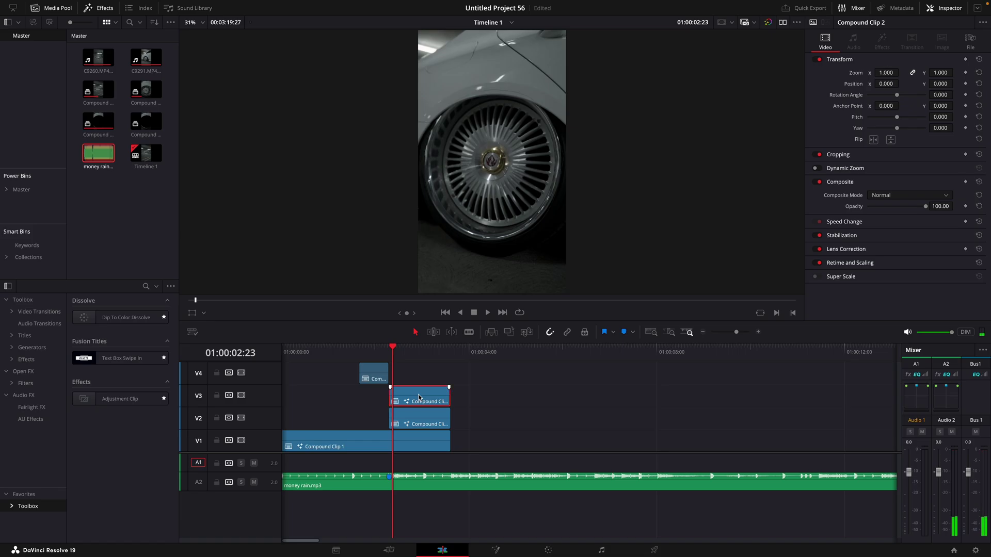
{"action": "key", "text": "d"}
- Make a new compound clip from the wheel clip on V2 with the default name
{"action": "right_click", "coordinate": [422, 427]}
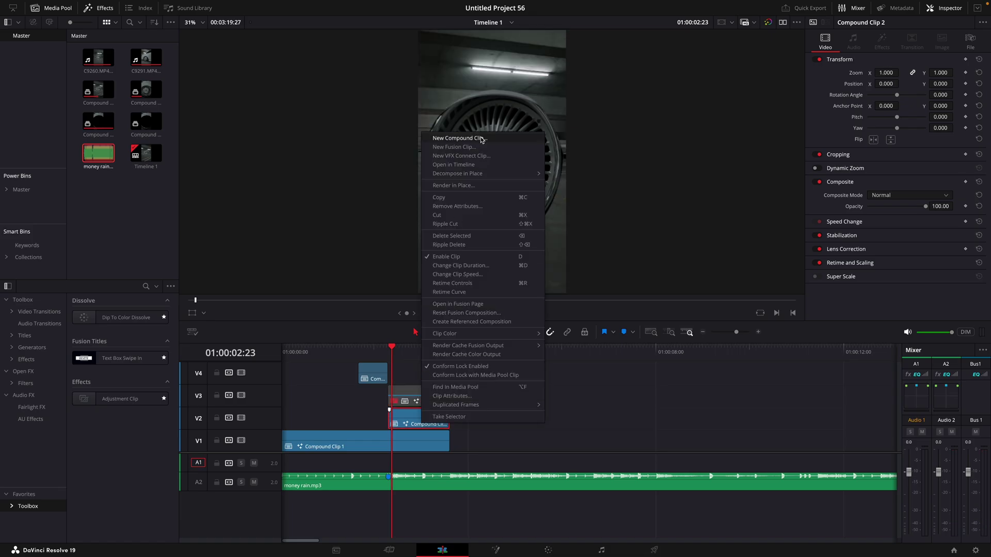
{"action": "left_click", "coordinate": [481, 138]}
{"action": "left_click", "coordinate": [562, 304]}
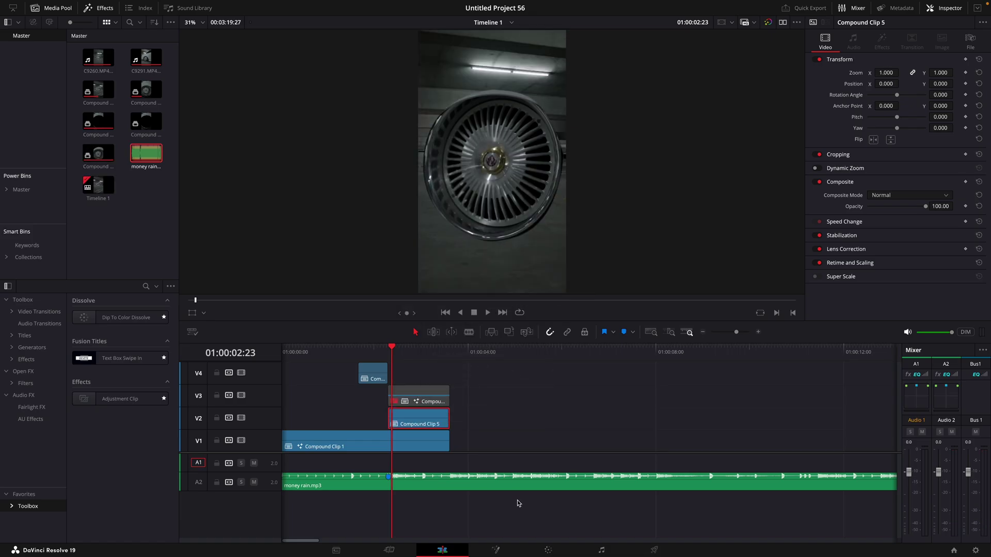
- Add a Transform node after MediaIn1 in the V2 compound clip's Fusion composition
{"action": "left_click", "coordinate": [500, 548]}
{"action": "key", "text": "shift+space"}
{"action": "type", "text": "tr"}
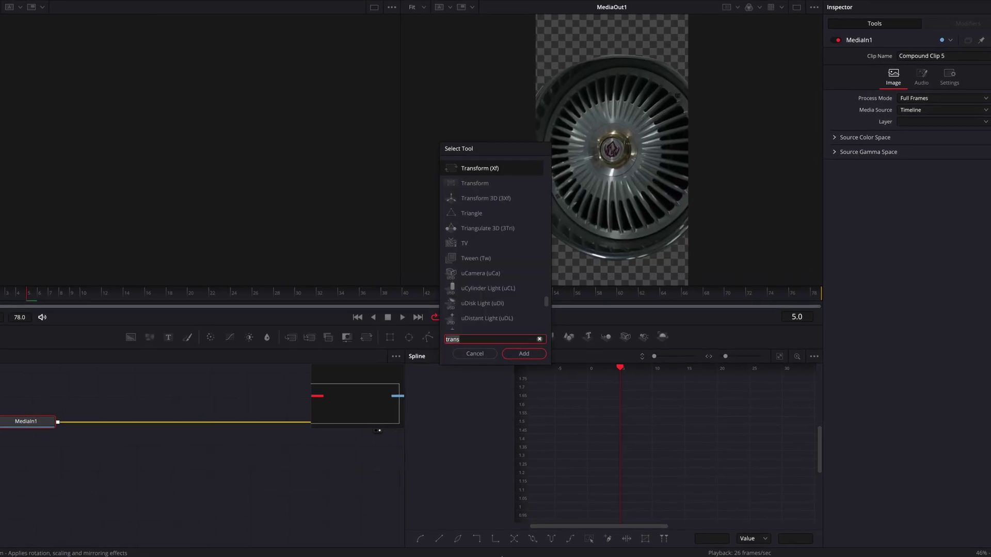
{"action": "type", "text": "an"}
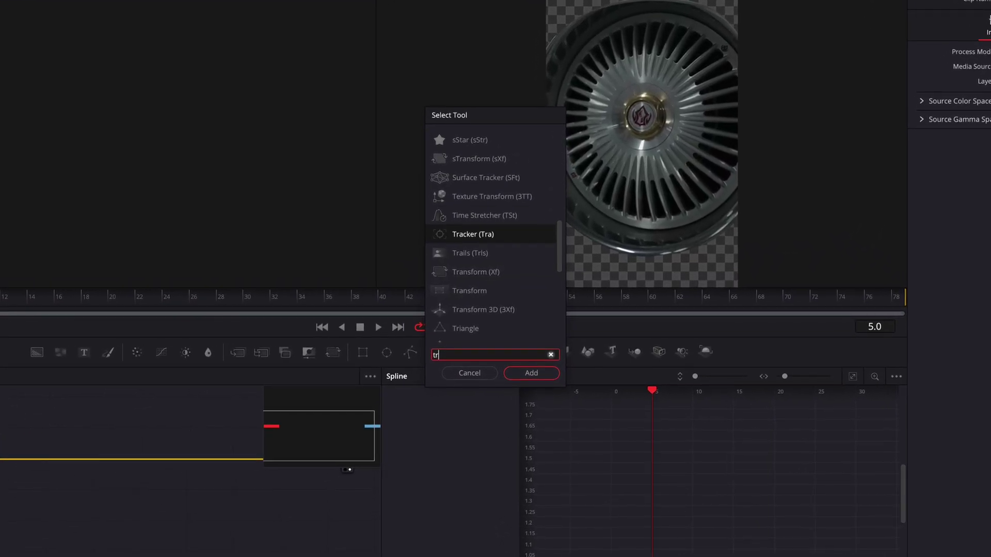
{"action": "key", "text": "Return"}
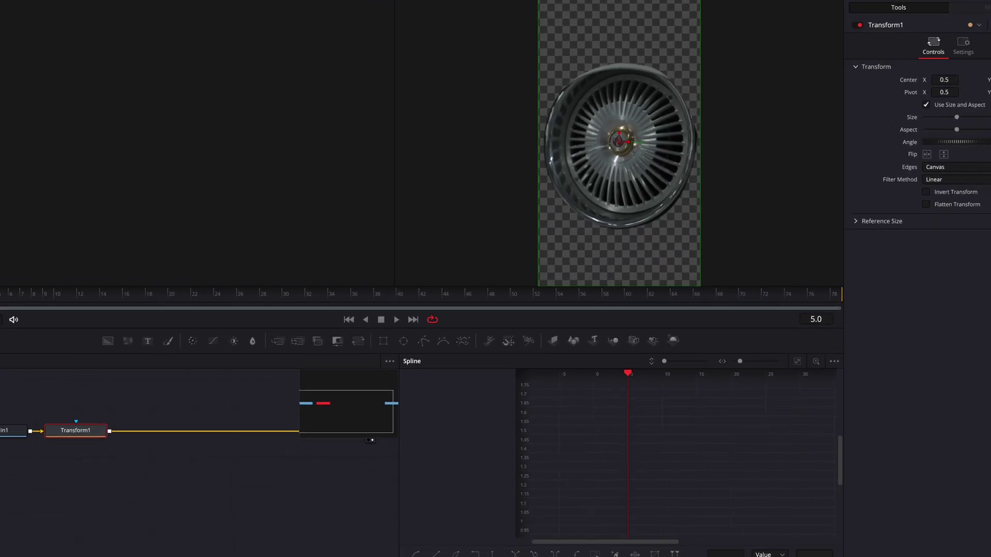
- Keyframe the Transform node's Center from Y about -0.128 at frame 7 to Y 0.5 at frame 20
{"action": "left_click_drag", "start_coordinate": [55, 297], "coordinate": [80, 299]}
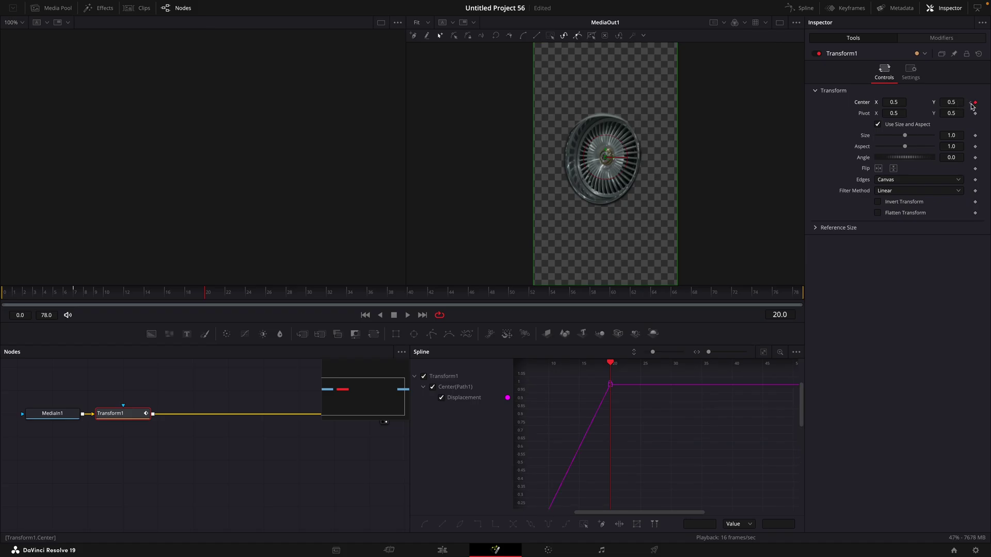
{"action": "left_click", "coordinate": [971, 103]}
{"action": "left_click_drag", "start_coordinate": [951, 102], "coordinate": [922, 102]}
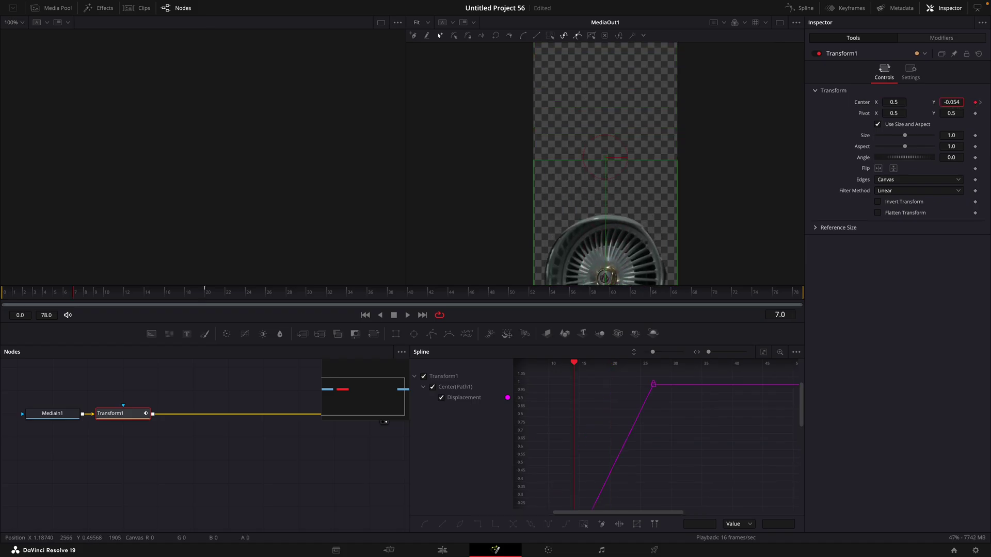
- Smooth the Center displacement spline, steepen the first keyframe's handle for a fast start, and play the animation
{"action": "left_click", "coordinate": [763, 352]}
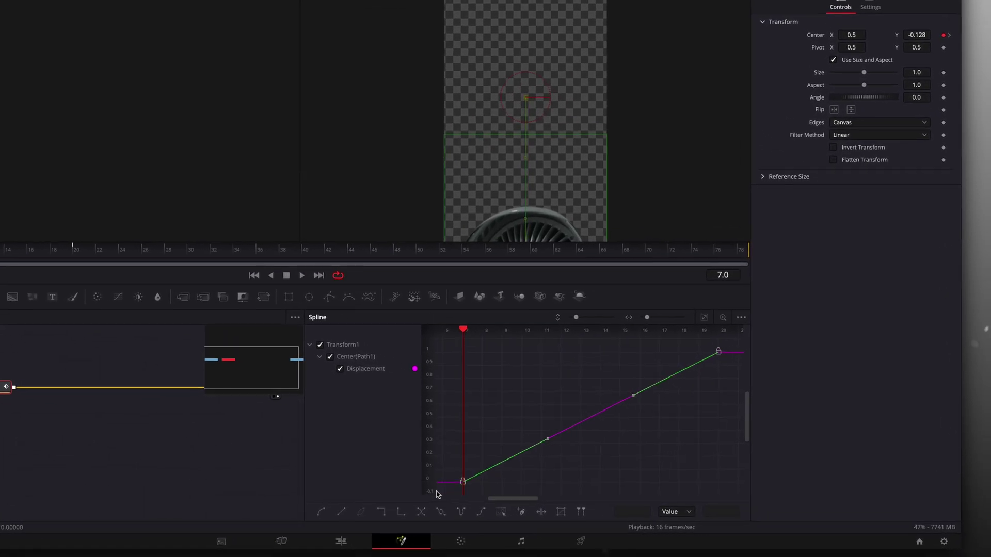
{"action": "key", "text": "shift+s"}
{"action": "left_click_drag", "start_coordinate": [547, 482], "coordinate": [494, 438]}
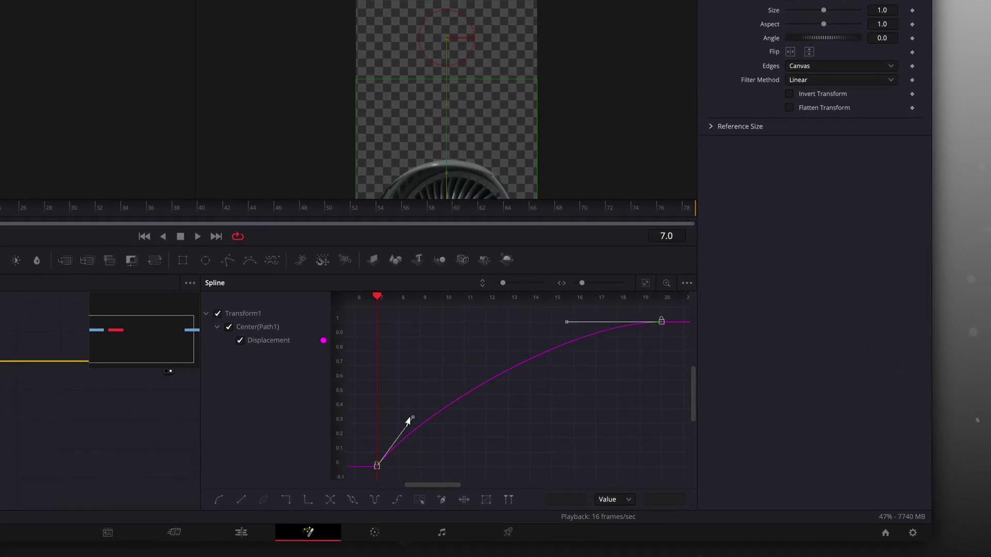
{"action": "key", "text": "space"}
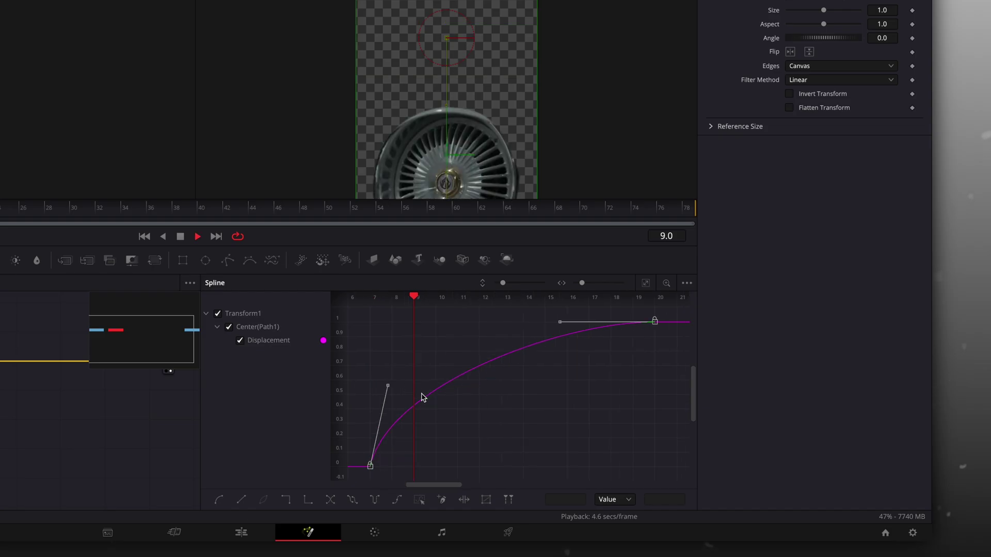
- Return to the edit timeline, enable the V3 clip, and play back the transition
{"action": "left_click", "coordinate": [241, 532]}
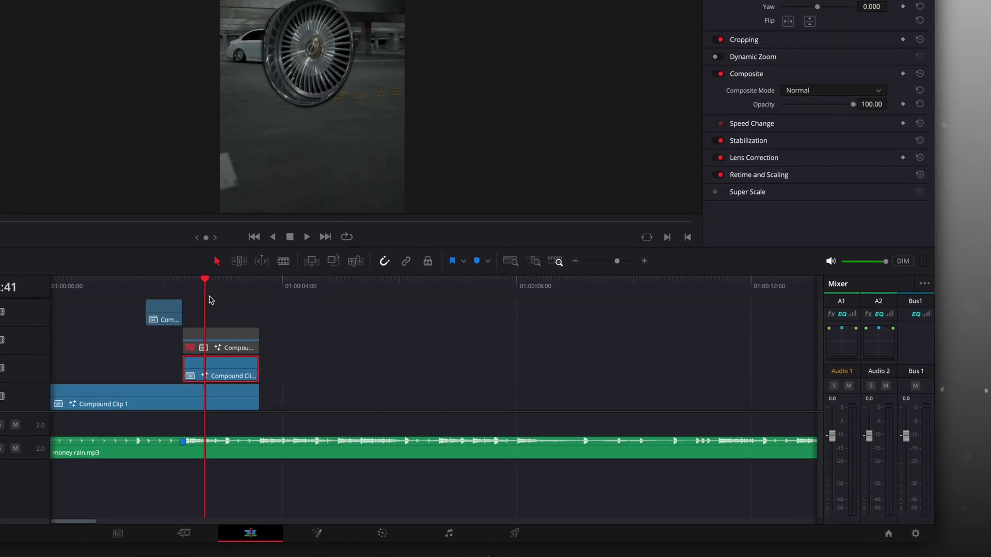
{"action": "left_click", "coordinate": [199, 288]}
{"action": "left_click", "coordinate": [203, 338]}
{"action": "key", "text": "d"}
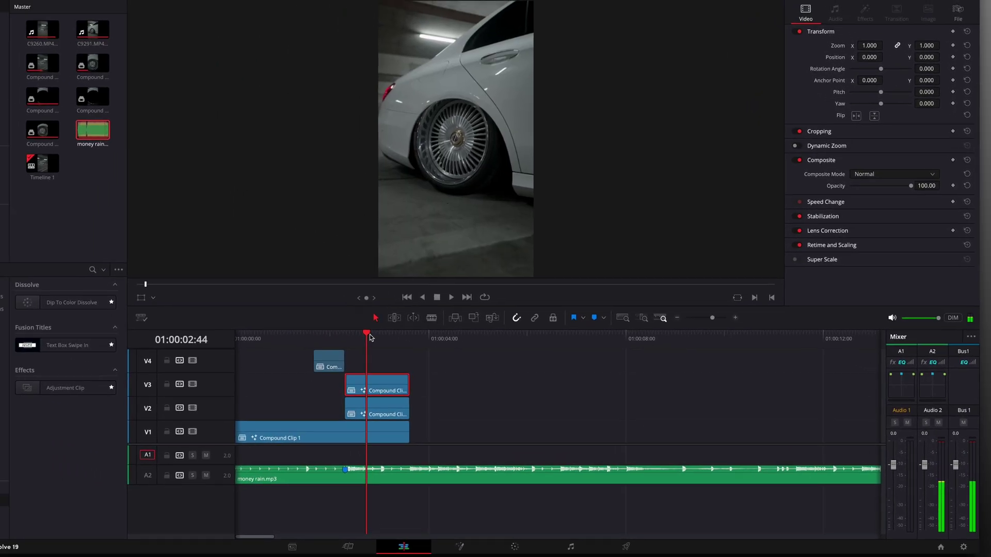
{"action": "left_click_drag", "start_coordinate": [329, 322], "coordinate": [306, 323]}
{"action": "key", "text": "space"}
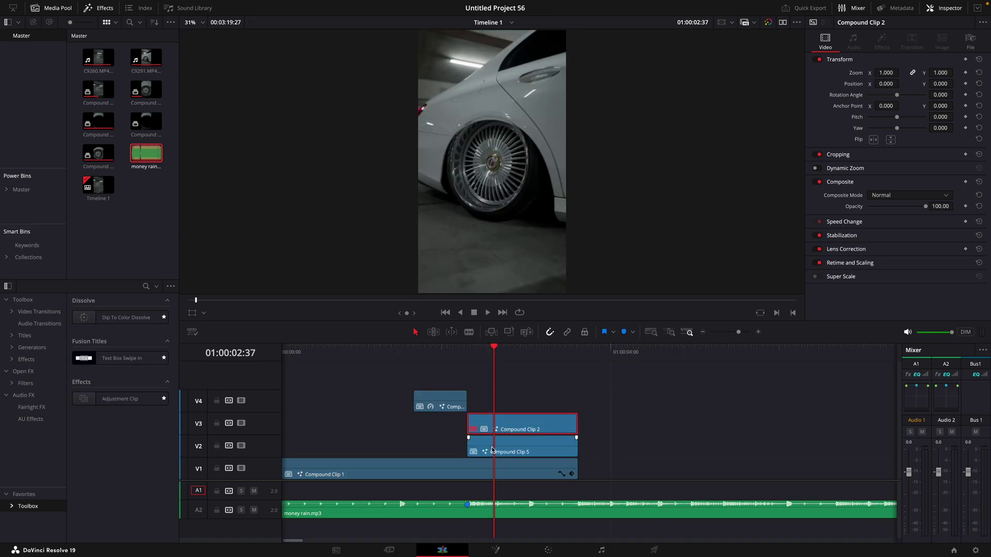
- Disable the V3 clip, then enable motion blur on the V2 clip's Transform1 node in Fusion and raise its quality
{"action": "key", "text": "d"}
{"action": "left_click", "coordinate": [492, 451]}
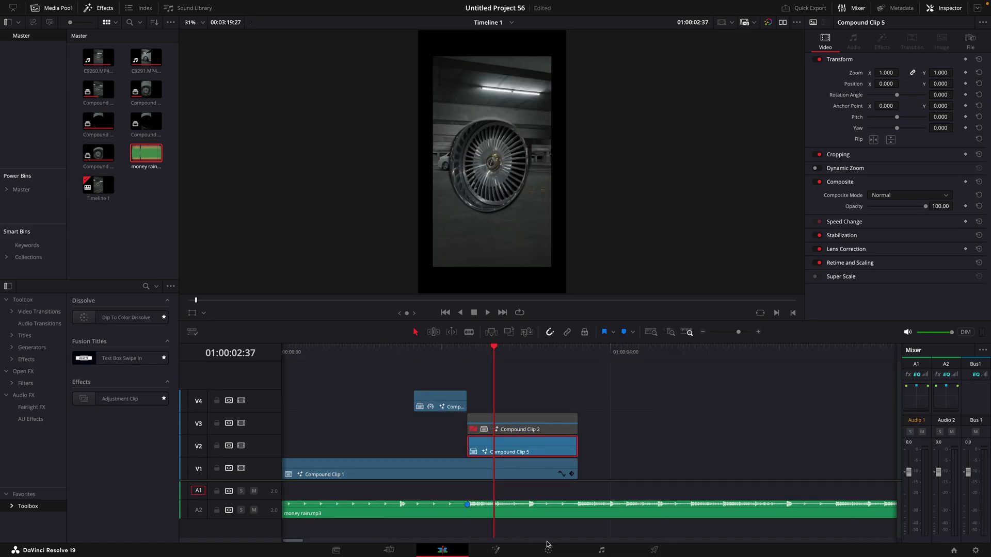
{"action": "left_click", "coordinate": [497, 549]}
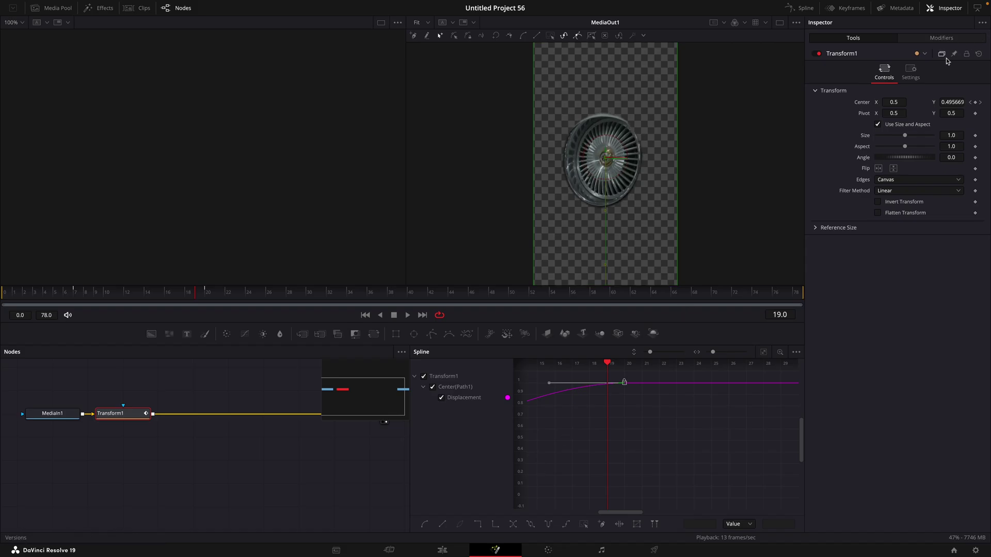
{"action": "left_click", "coordinate": [911, 72]}
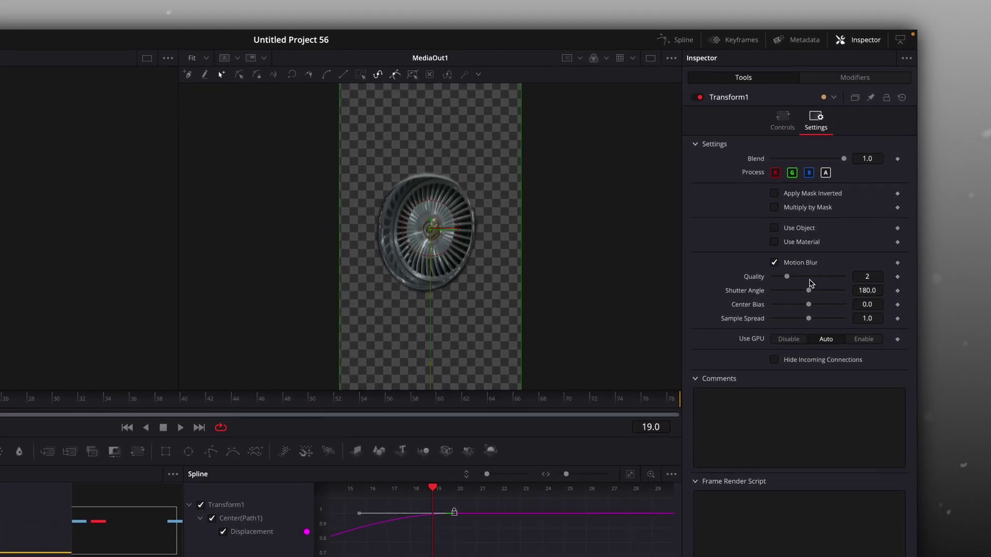
{"action": "left_click_drag", "start_coordinate": [810, 283], "coordinate": [841, 278]}
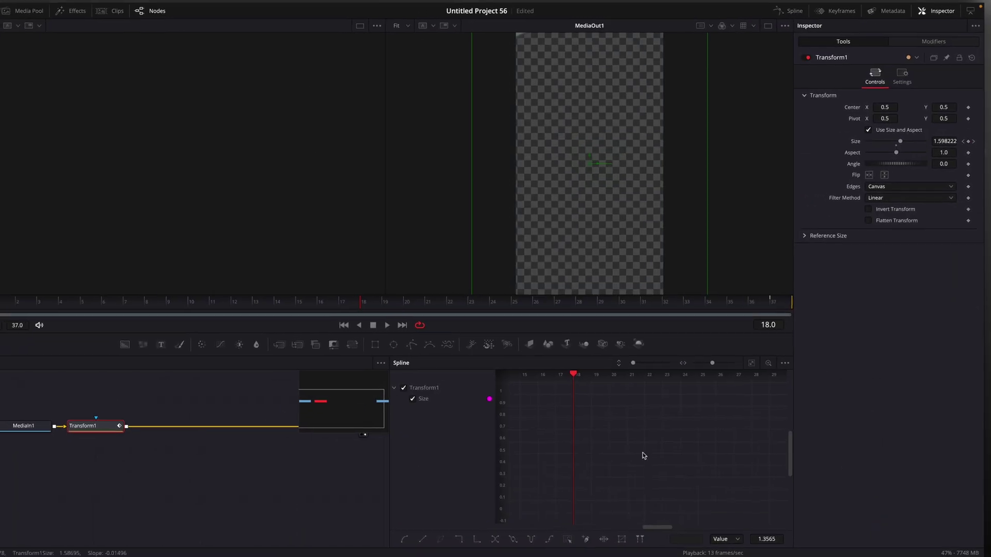
- Enable motion blur on the V4 clip's Transform1 node with Quality 10 and Shutter Angle 280, and return to the edit timeline
{"action": "left_click", "coordinate": [902, 75]}
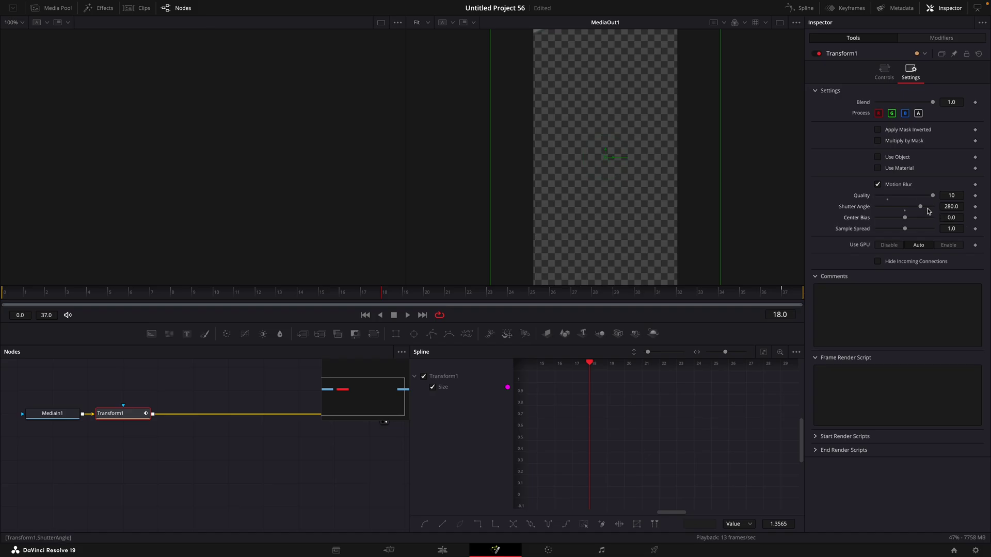
{"action": "left_click", "coordinate": [461, 548]}
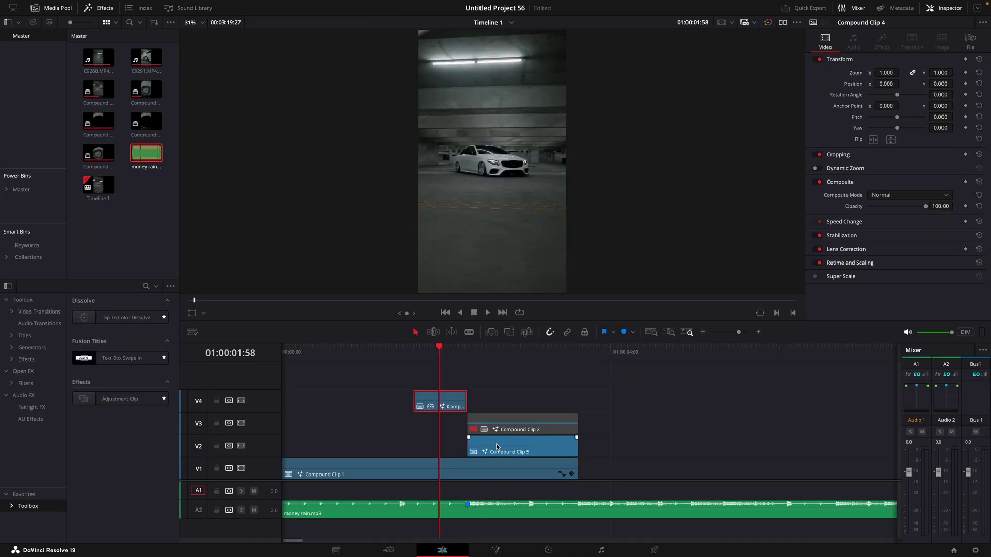